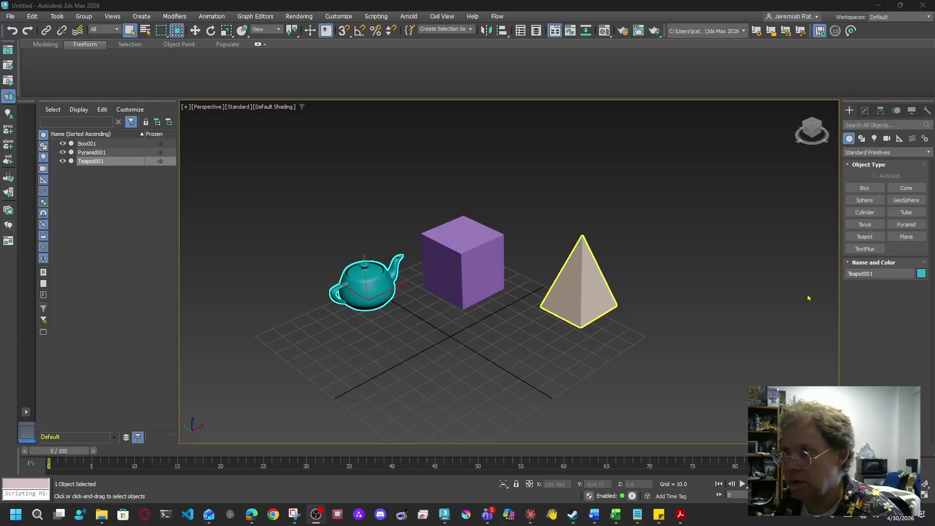
Create a sphere with a radius of about 11.8 on the grid in front of the box
left_click(907, 236)
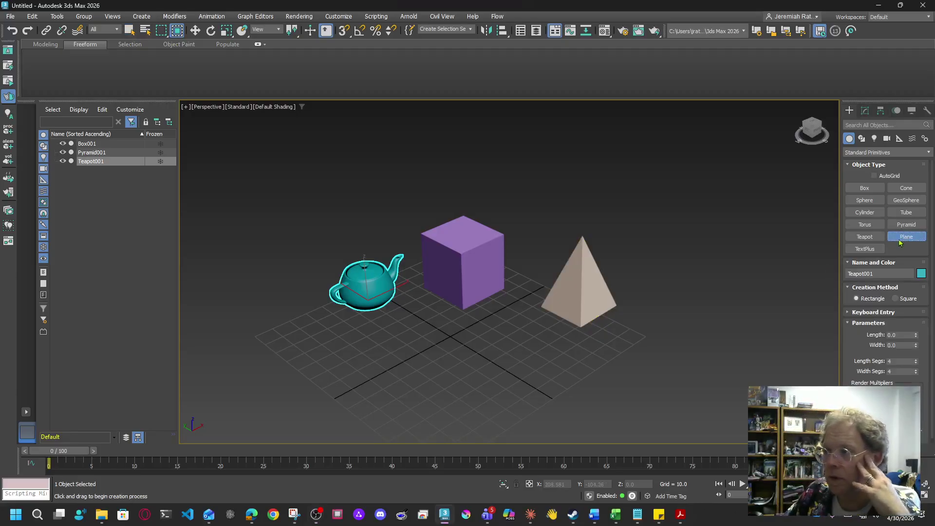
left_click(866, 202)
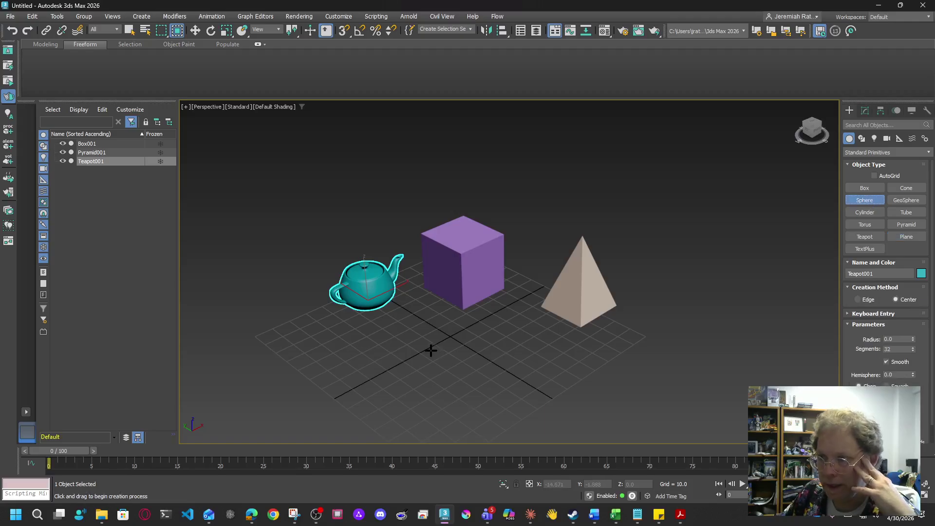
left_click_drag(431, 350, 424, 363)
Move the sphere in a front-facing view to just above the pyramid's tip, at about X 75.3 and Z 53.8
left_click(195, 30)
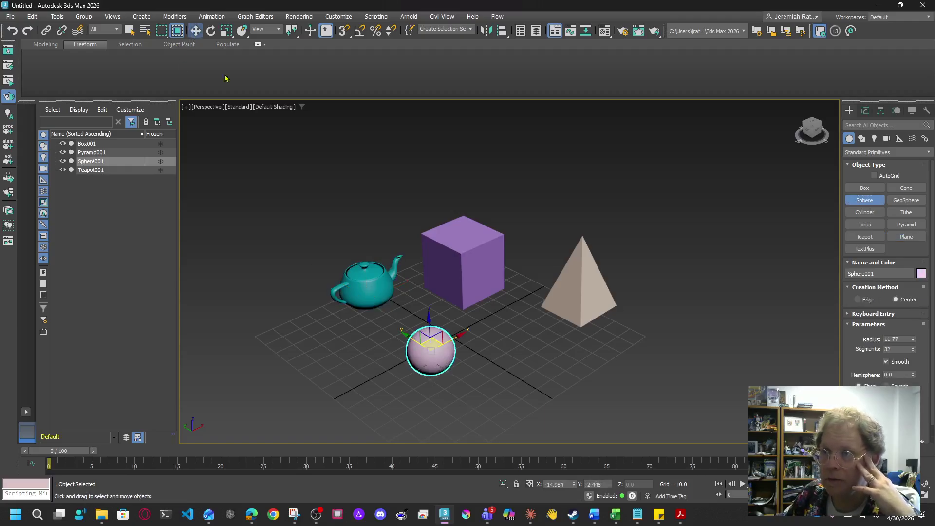
left_click(817, 133)
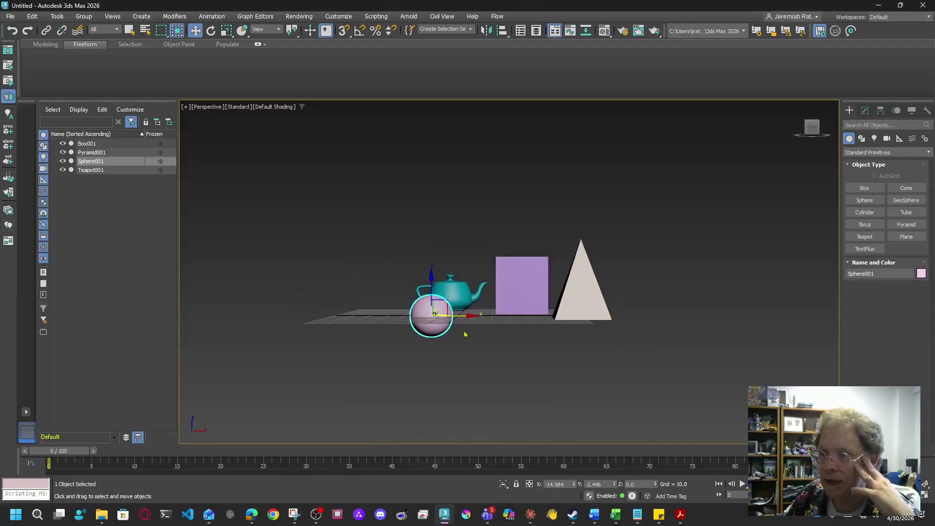
scroll(424, 370, "up", 5)
left_click_drag(387, 419, 765, 192)
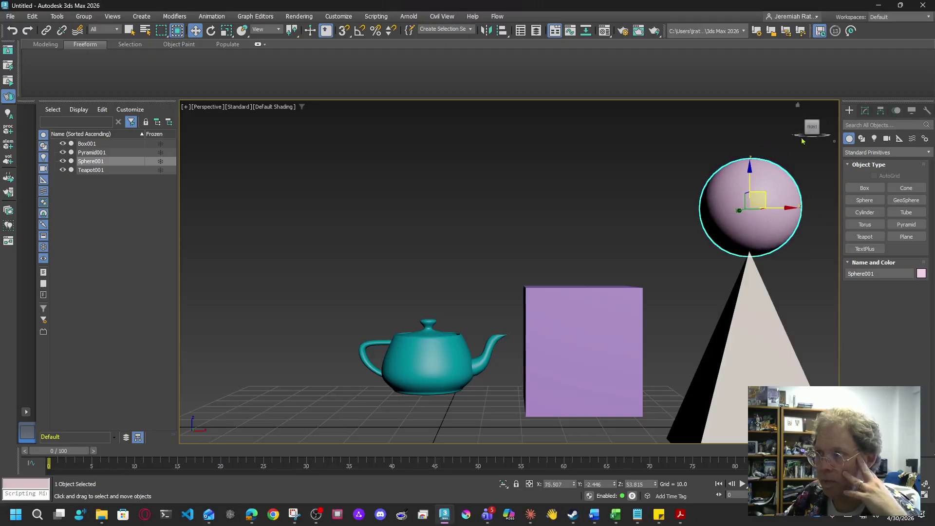
Align the sphere to the pyramid in X, Y and Z position, matching center to center
left_click(812, 129)
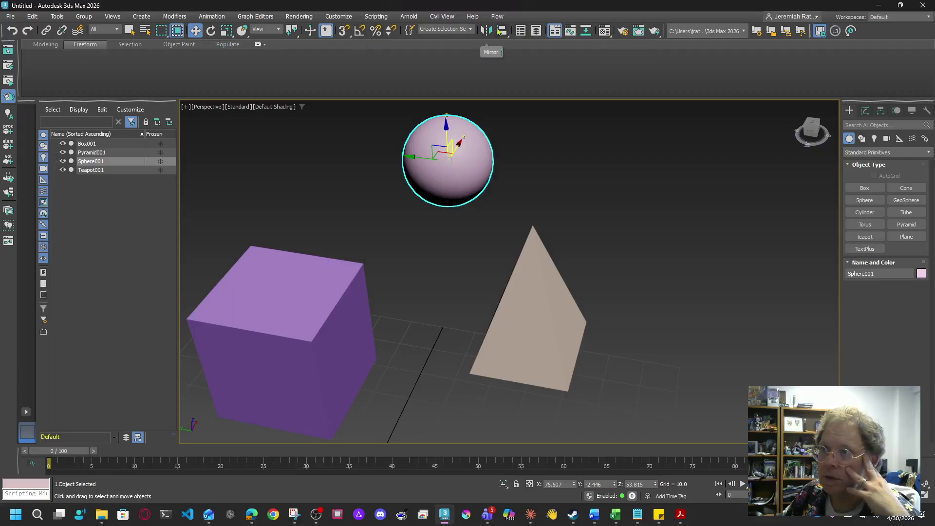
left_click(502, 33)
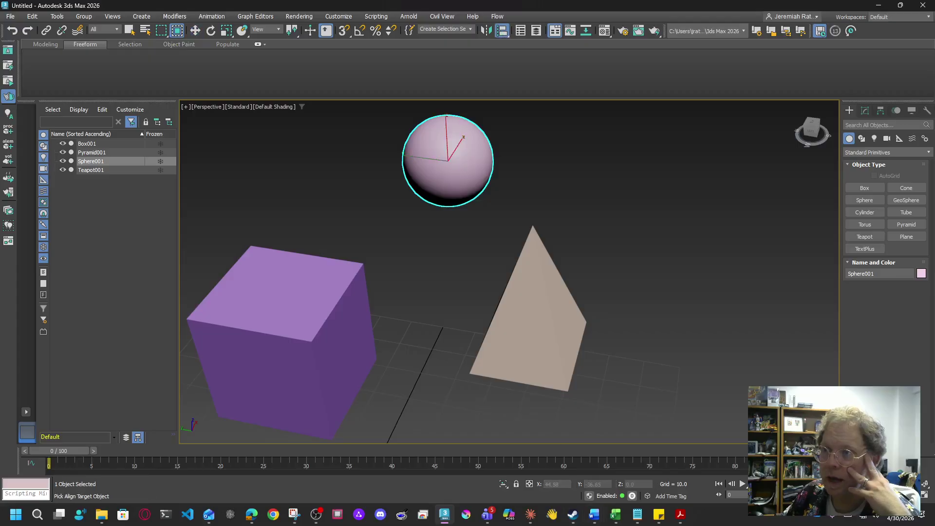
left_click(550, 357)
left_click(428, 227)
left_click(482, 226)
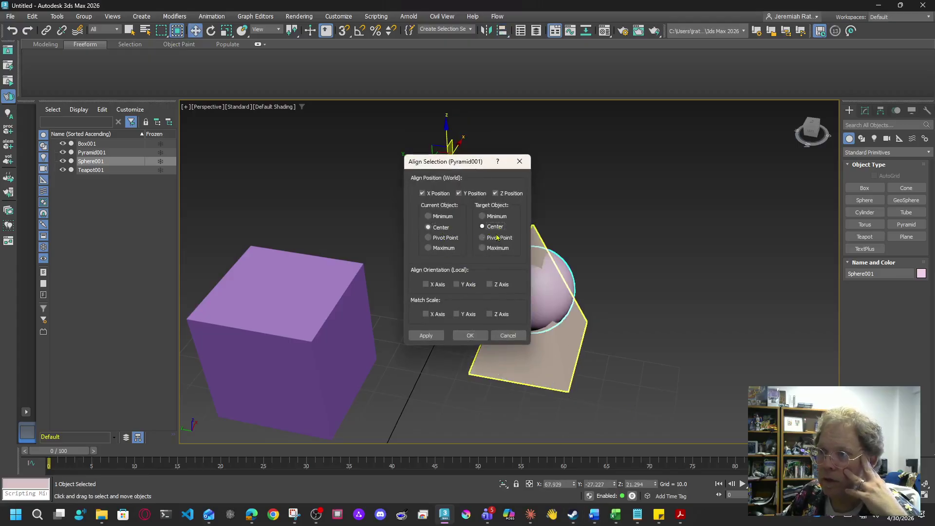
left_click(469, 335)
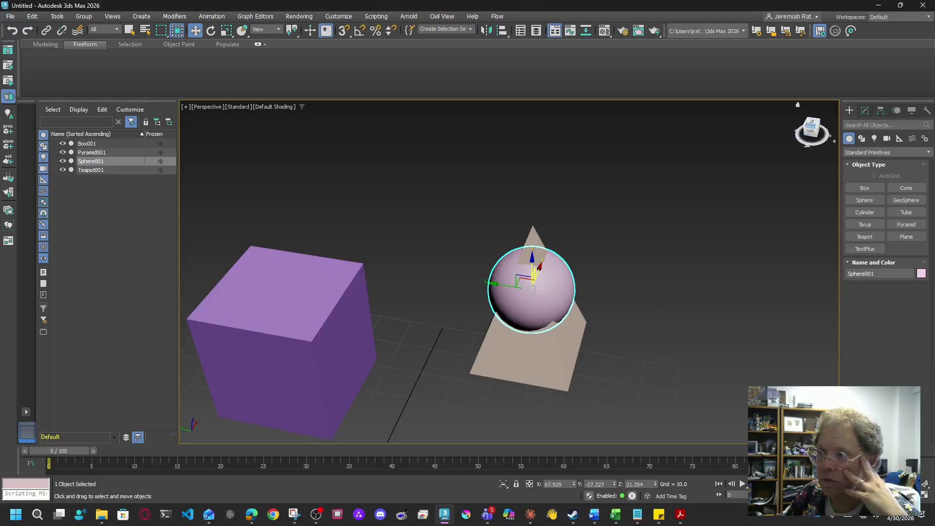
Raise the sphere along Z to about 52.4 so it rests on the pyramid's tip, and clear the selection
middle_click_drag(531, 263, 559, 219, "alt")
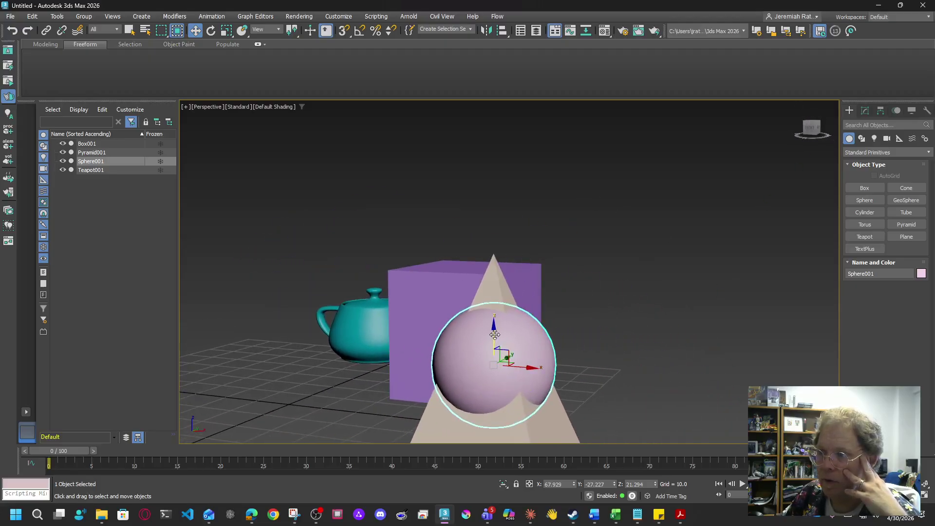
left_click_drag(480, 326, 470, 171)
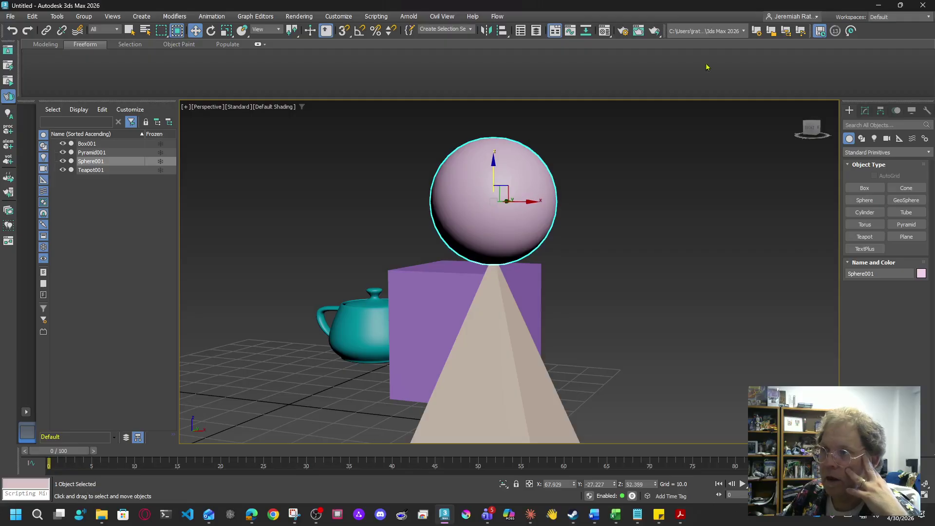
left_click_drag(807, 129, 678, 255)
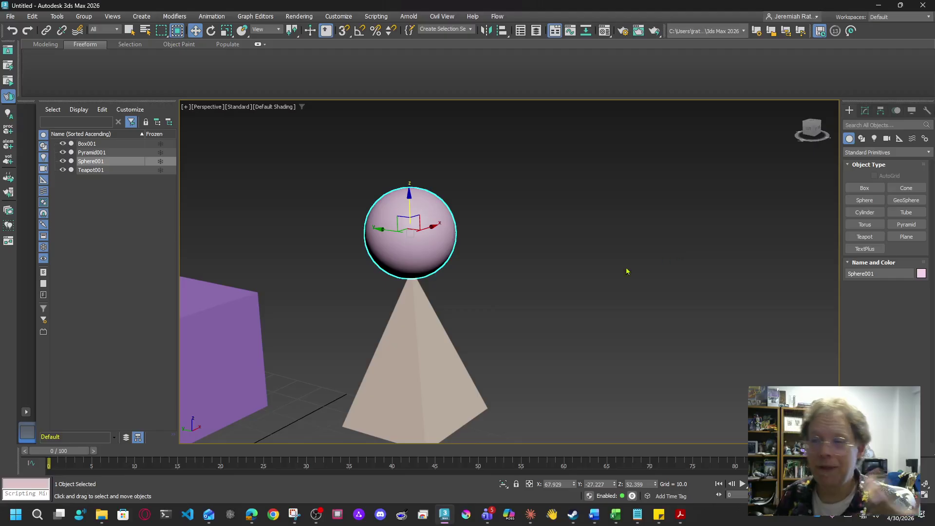
left_click(548, 293)
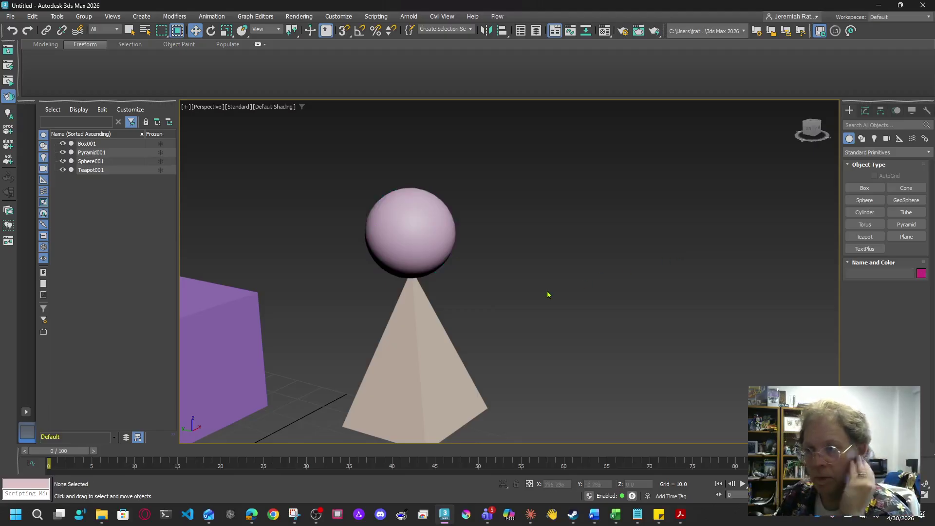
Scale the sphere uniformly to about 53% and lower it about 4 units along Z onto the pyramid's tip
middle_click_drag(547, 294, 556, 282)
left_click(423, 197)
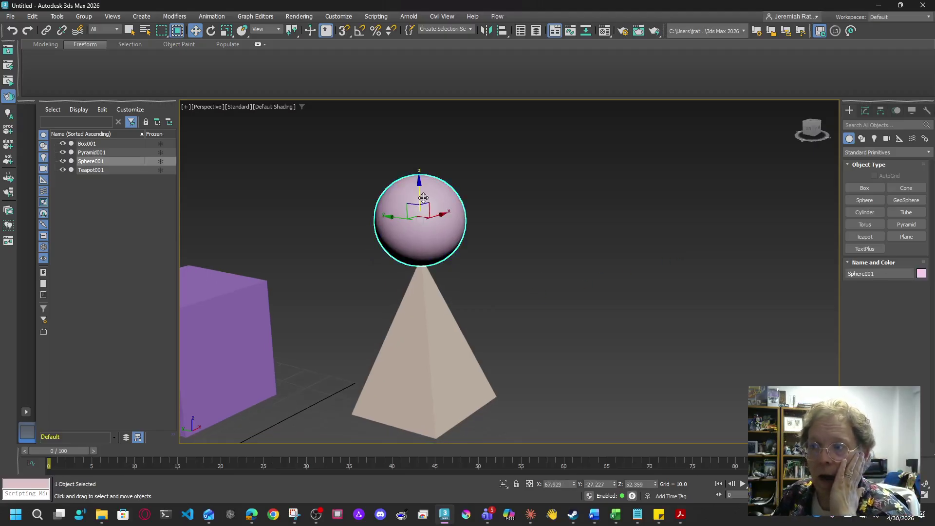
left_click(226, 32)
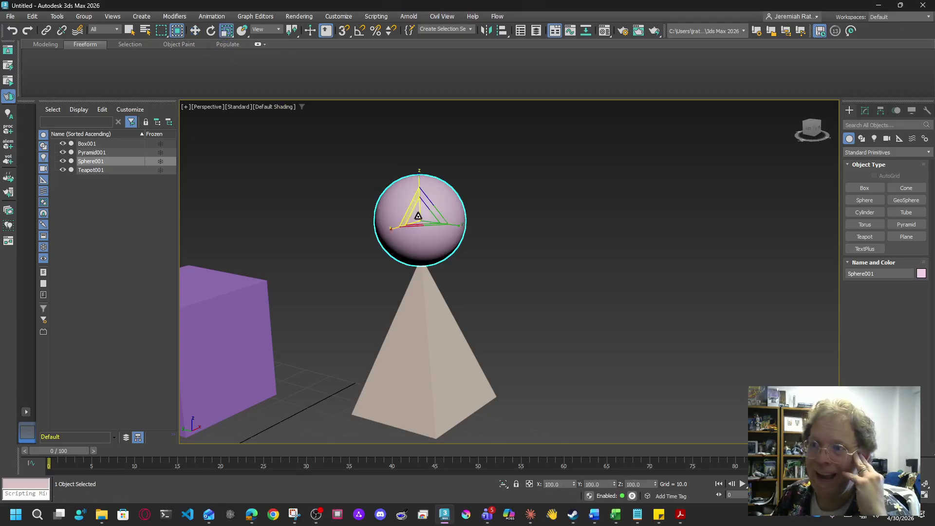
left_click_drag(419, 216, 412, 259)
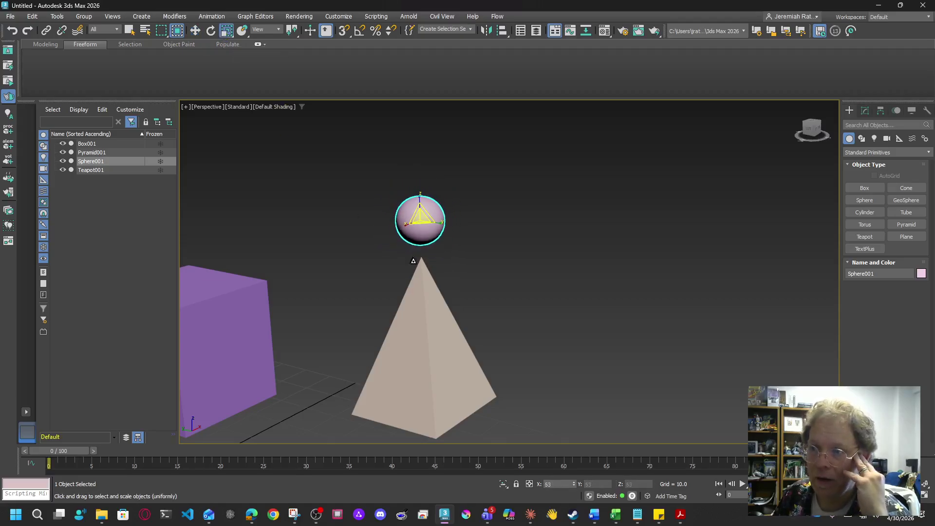
left_click(195, 30)
left_click_drag(419, 183, 419, 197)
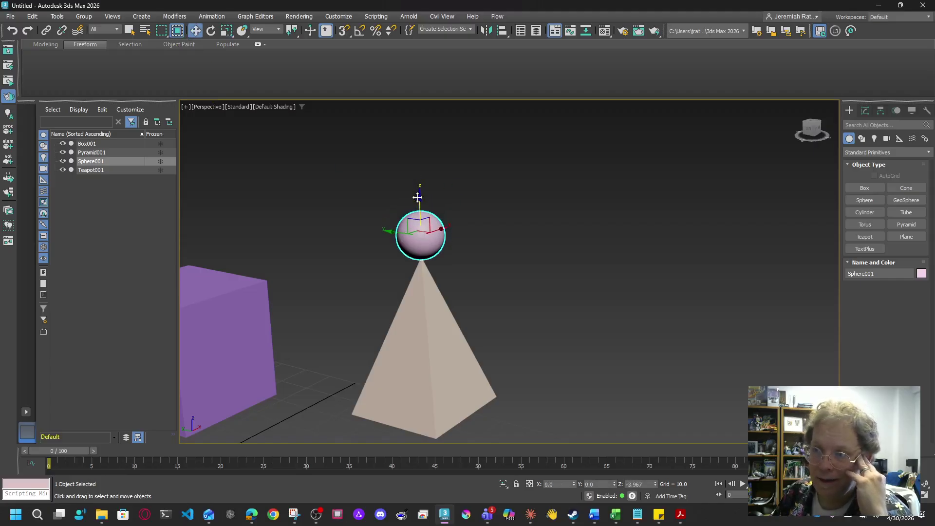
left_click(557, 230)
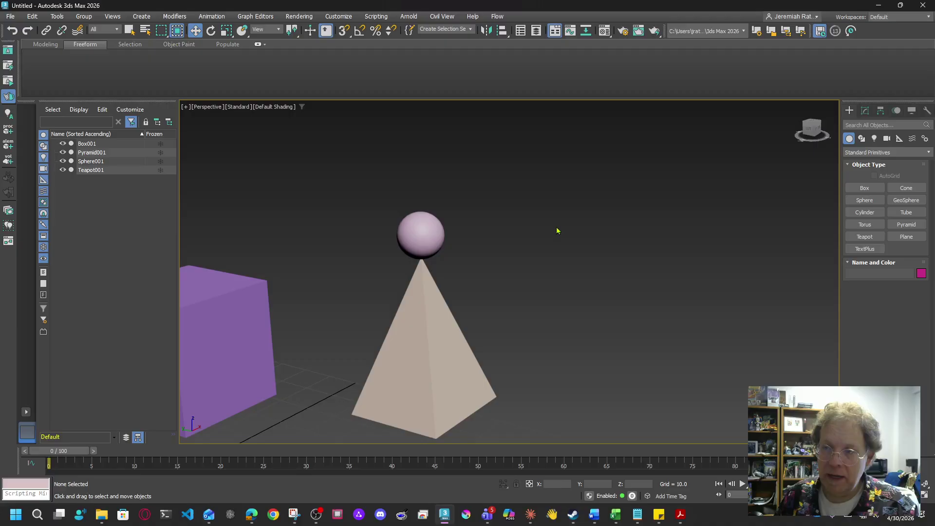
Apply Reset XForm to the sphere and show its modifier stack
left_click(411, 222)
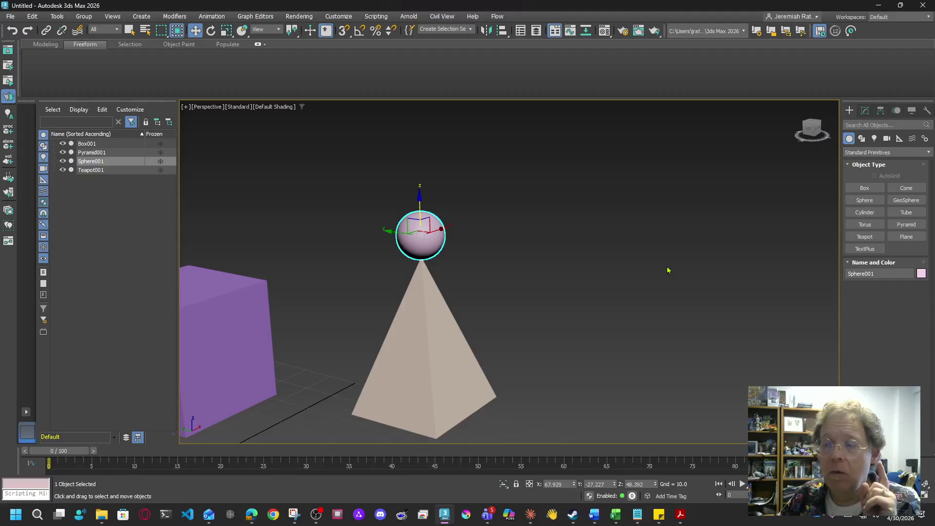
mouse_move(812, 129)
left_mouse_down()
mouse_move(828, 131)
mouse_move(811, 131)
mouse_move(818, 130)
left_mouse_up()
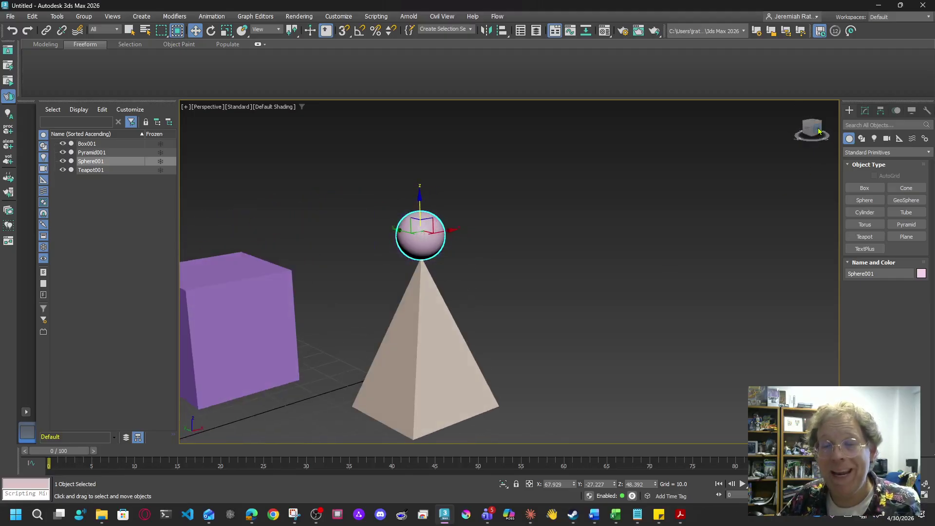
left_click(926, 109)
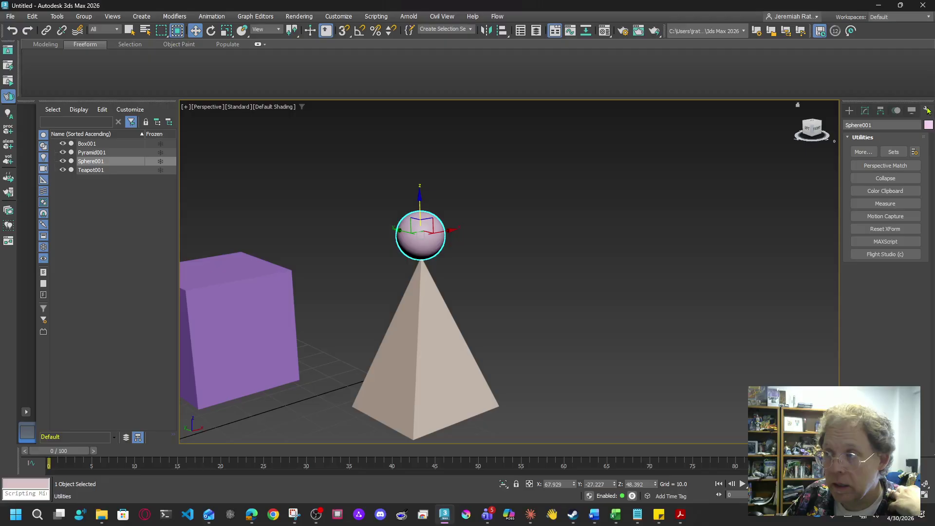
left_click(882, 229)
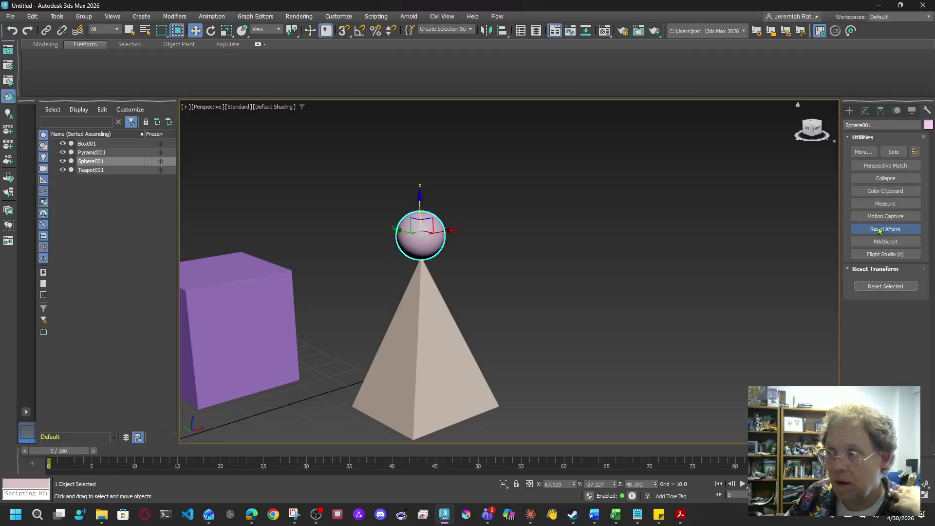
left_click(871, 291)
left_click(864, 111)
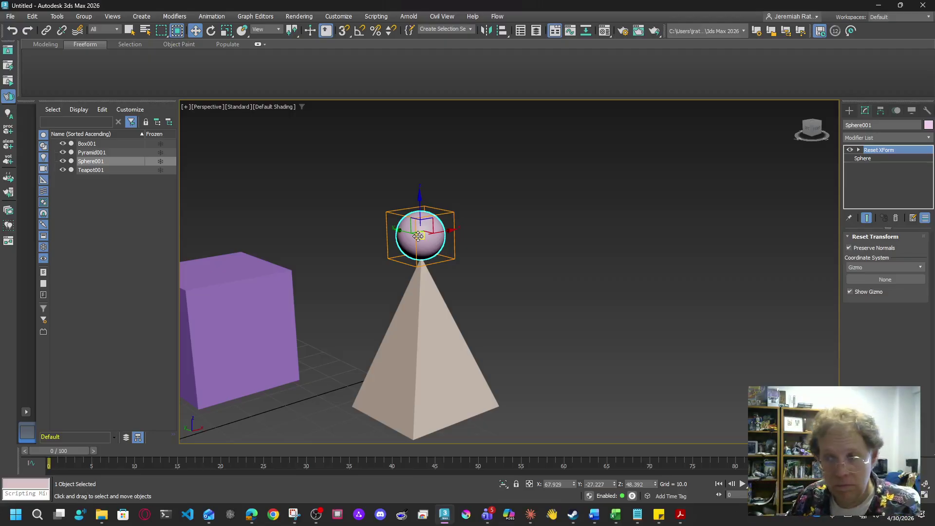
Convert the sphere to an Editable Poly
right_click(421, 251)
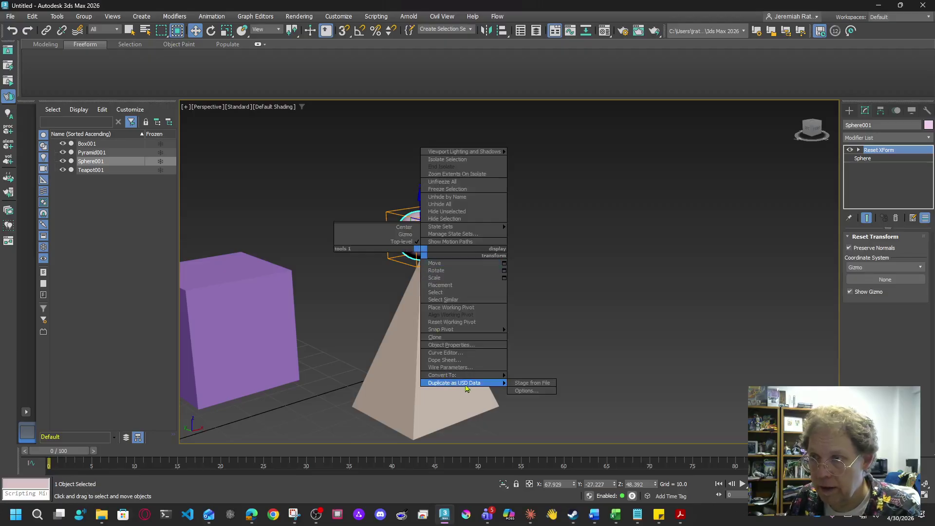
mouse_move(462, 377)
left_click(552, 382)
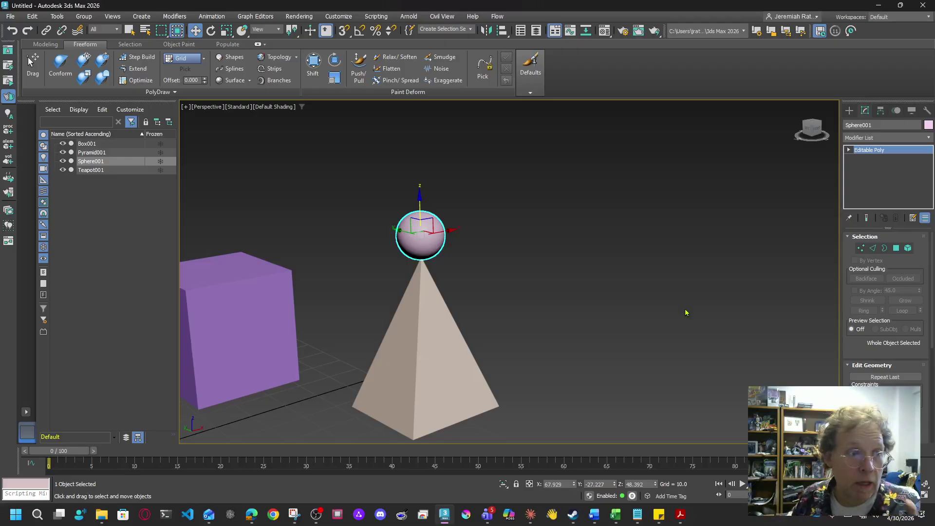
Link the sphere to the pyramid as its child and expand the pyramid's hierarchy in the scene list
key("alt+Tab")
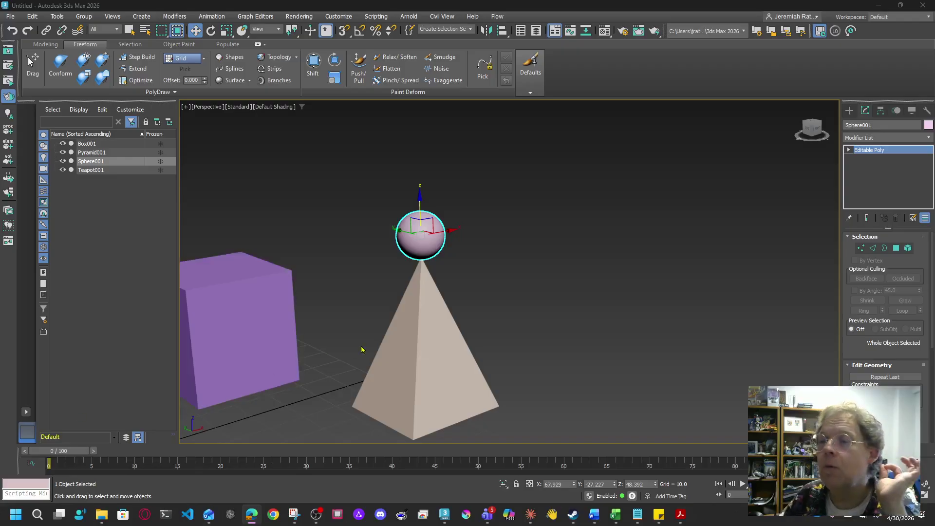
left_click(442, 253)
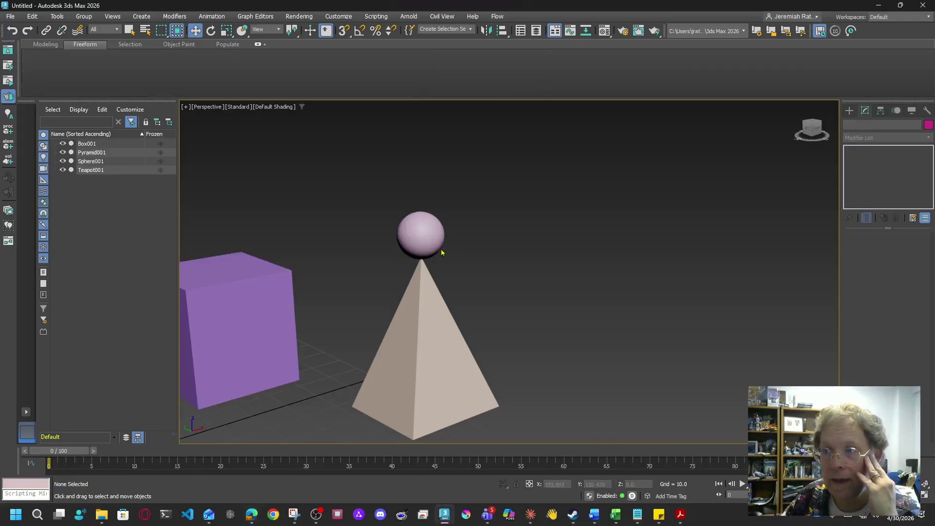
left_click(427, 240)
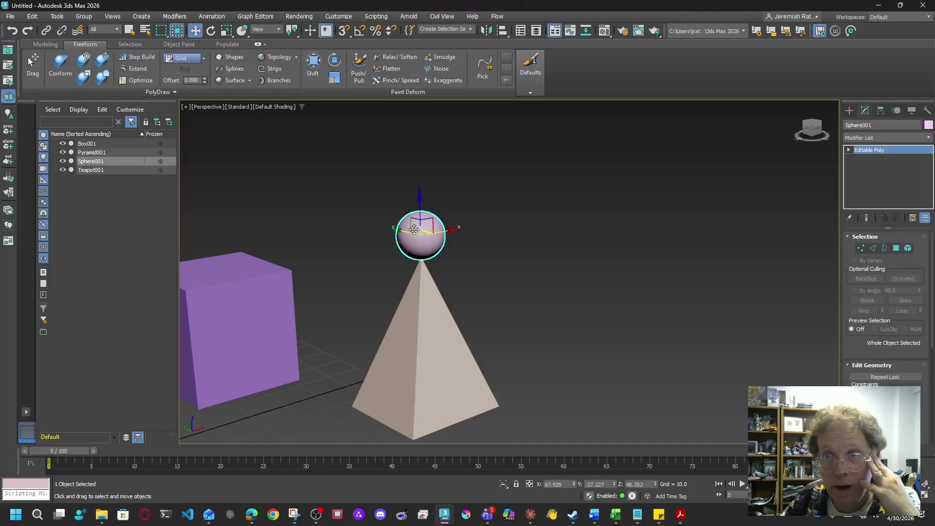
left_click(46, 31)
left_click_drag(419, 229, 438, 340)
key("w")
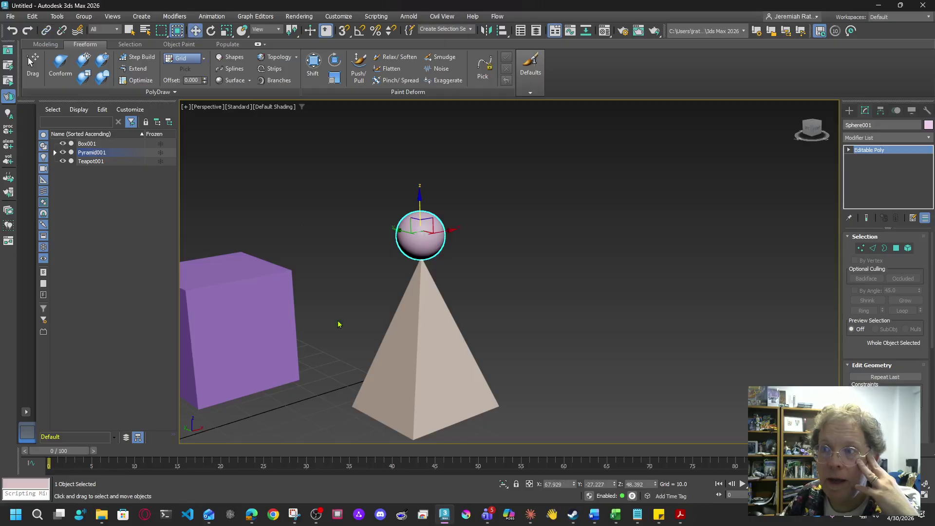
left_click(73, 171)
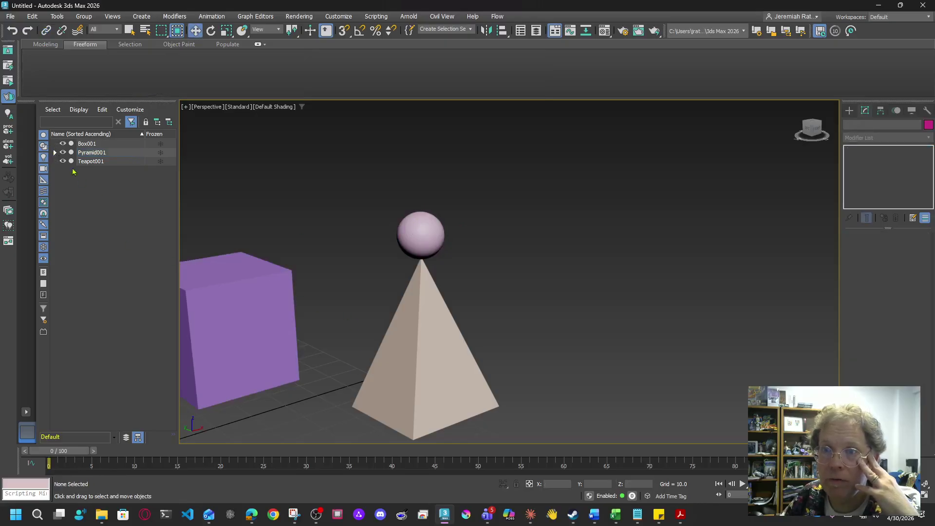
left_click(55, 153)
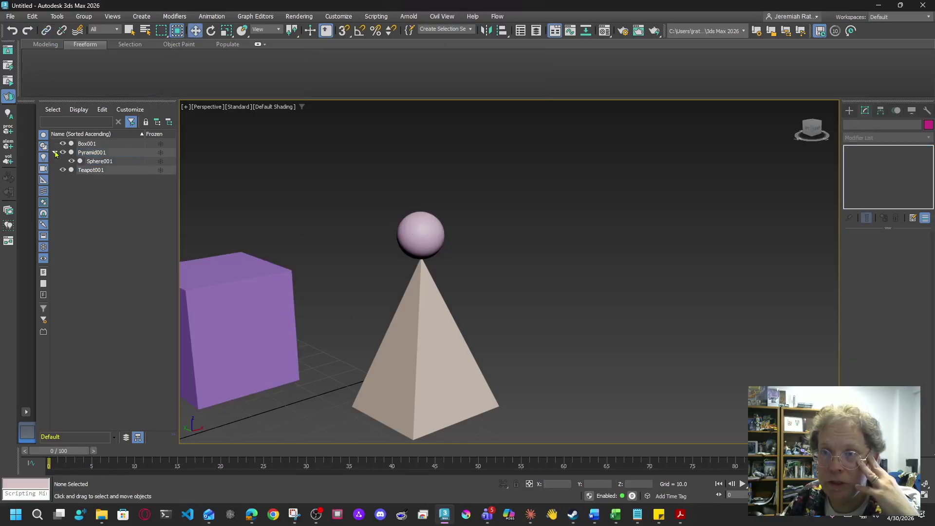
Test the link by moving the pyramid with its child sphere, cancel the move and clear the selection
left_click(434, 360)
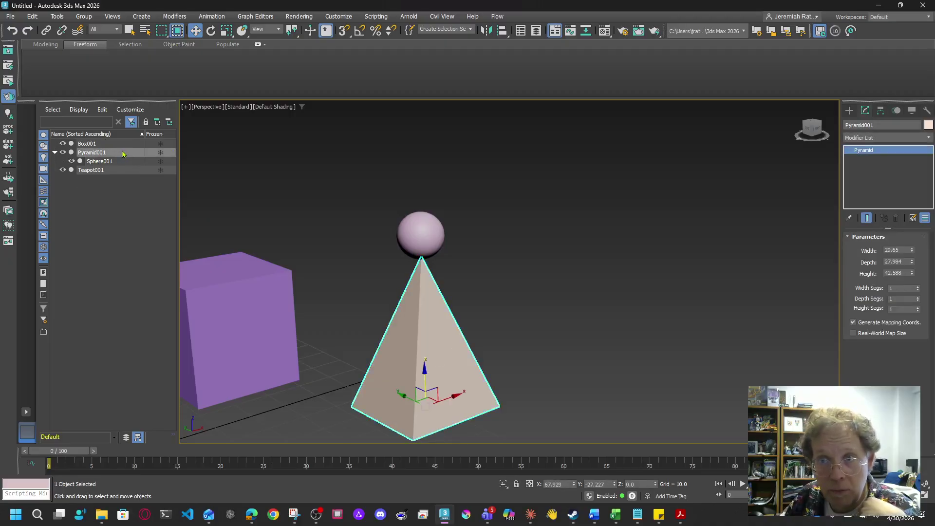
middle_click_drag(403, 419, 401, 401)
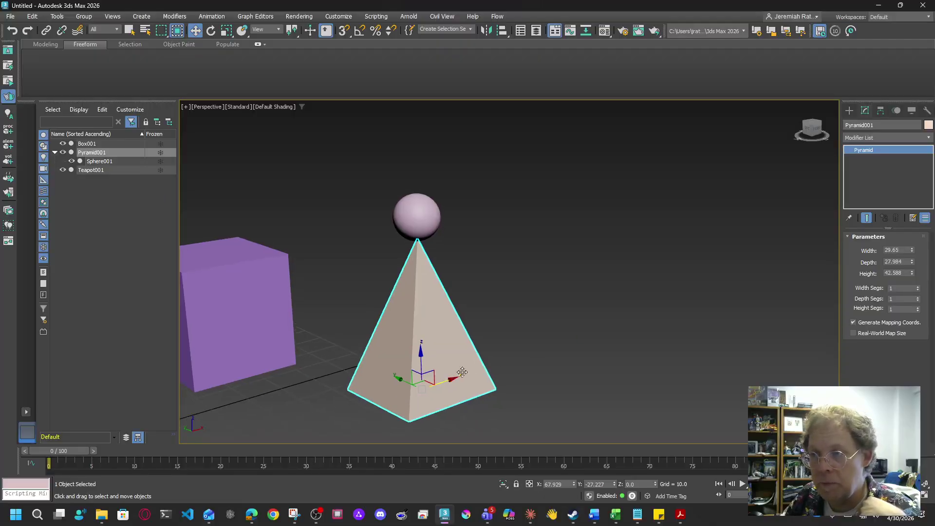
left_click_drag(457, 374, 526, 298)
right_click(538, 294)
left_click(539, 294)
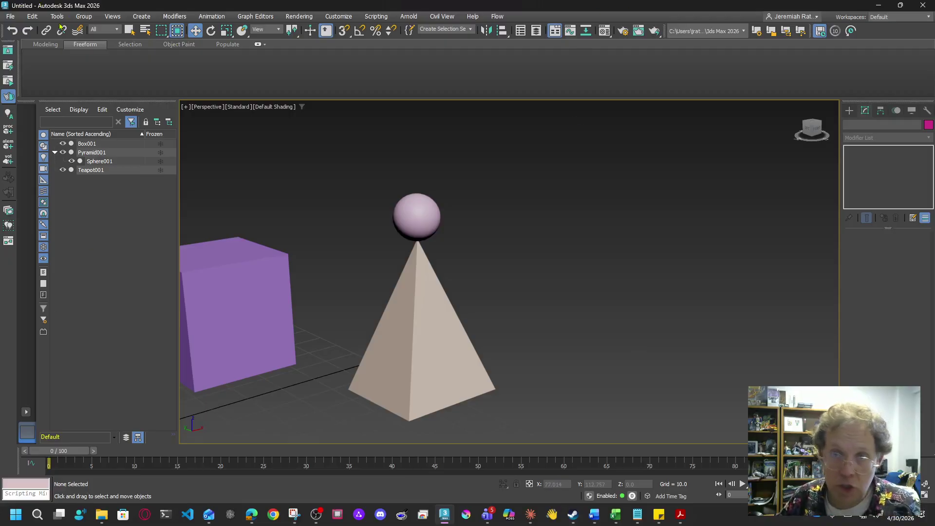
key("alt+Tab")
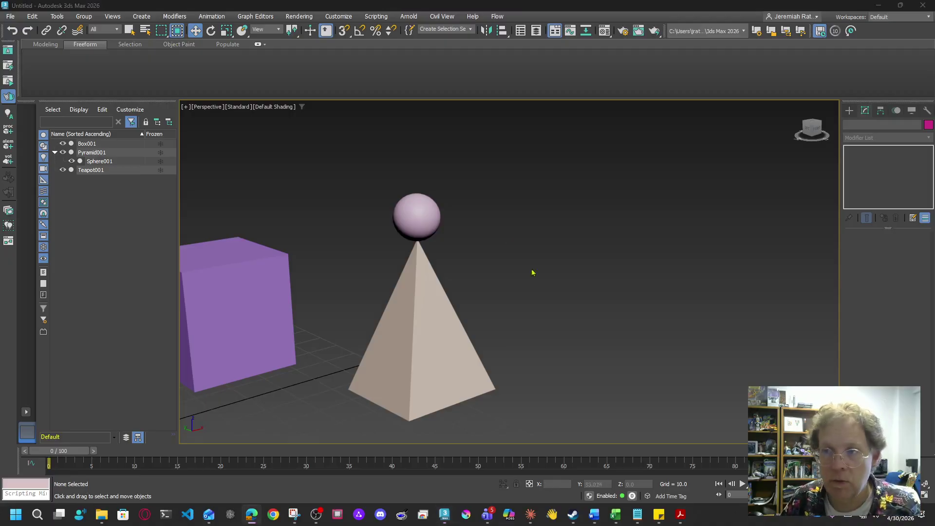
Select the teapot, freeze it in the scene list and clear the selection
middle_click_drag(532, 271, 557, 303, "alt")
scroll(420, 329, "down", 8)
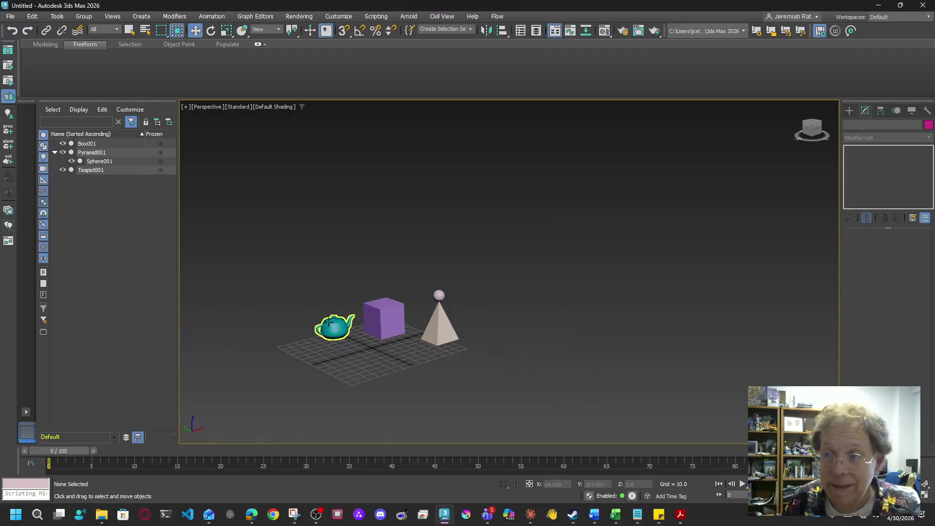
scroll(384, 336, "up", 5)
left_click(290, 314)
left_click(290, 314)
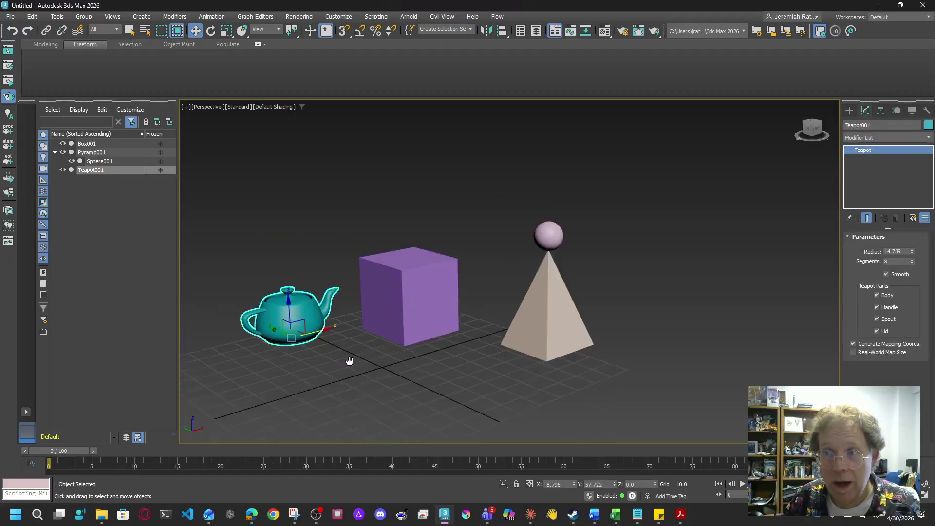
middle_click_drag(349, 361, 389, 370)
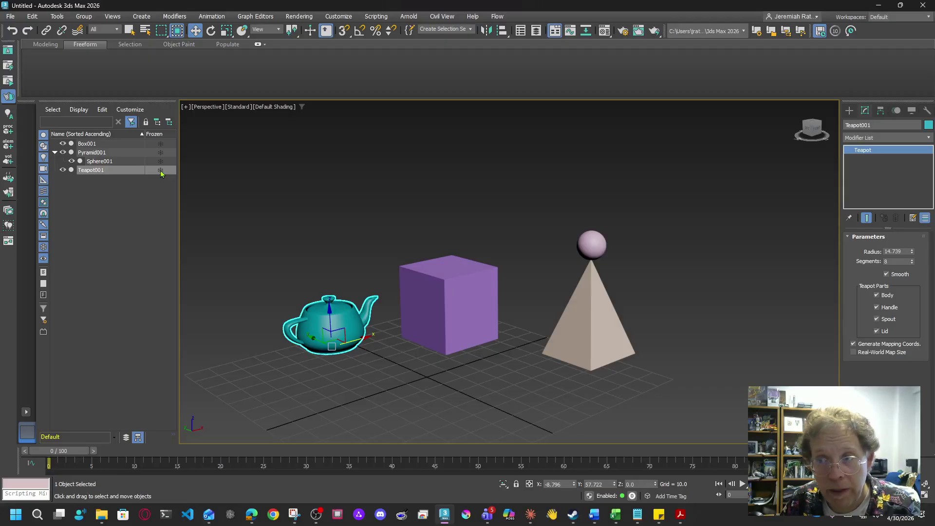
left_click(160, 171)
left_click(219, 354)
Try to select the frozen teapot in the viewport, and toggle its frozen state until it is unfrozen
scroll(329, 363, "up", 6)
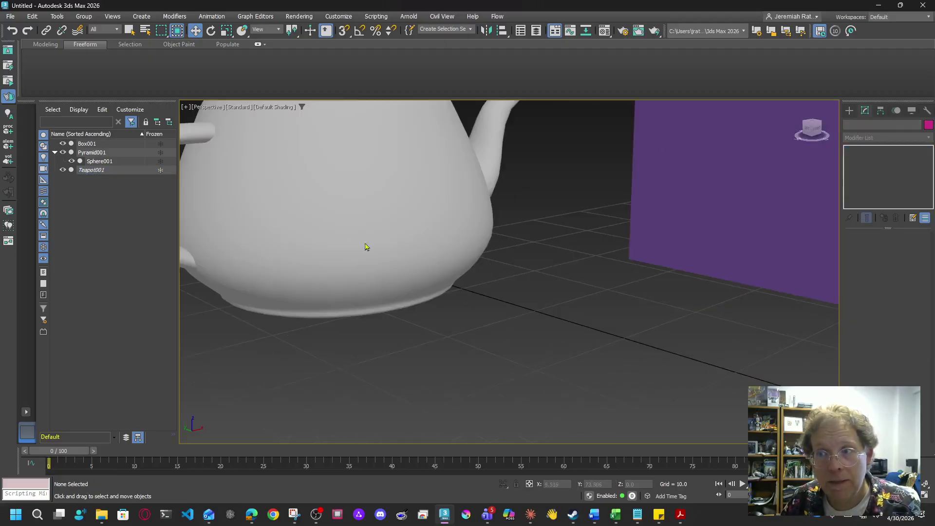
scroll(365, 246, "down", 6)
left_click_drag(355, 306, 255, 178)
scroll(285, 261, "up", 2)
left_click_drag(375, 337, 278, 246)
left_click(160, 170)
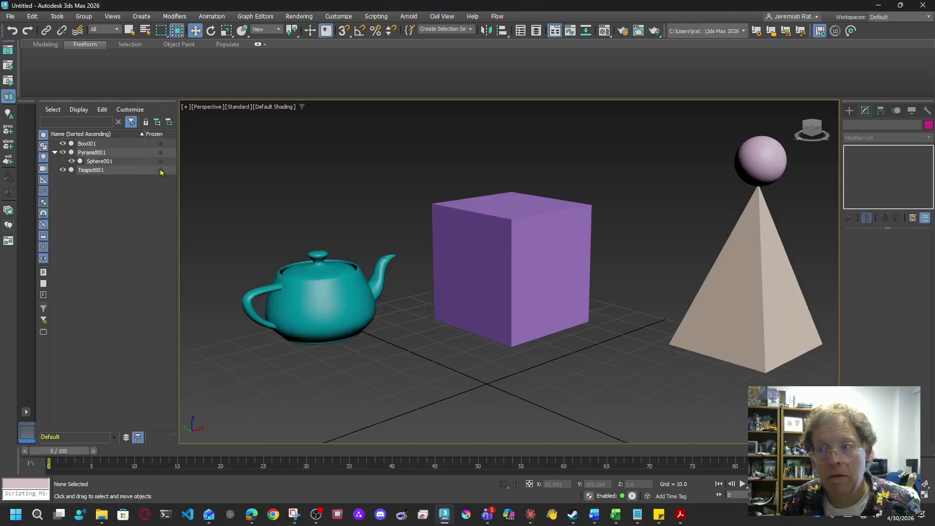
left_click(162, 171)
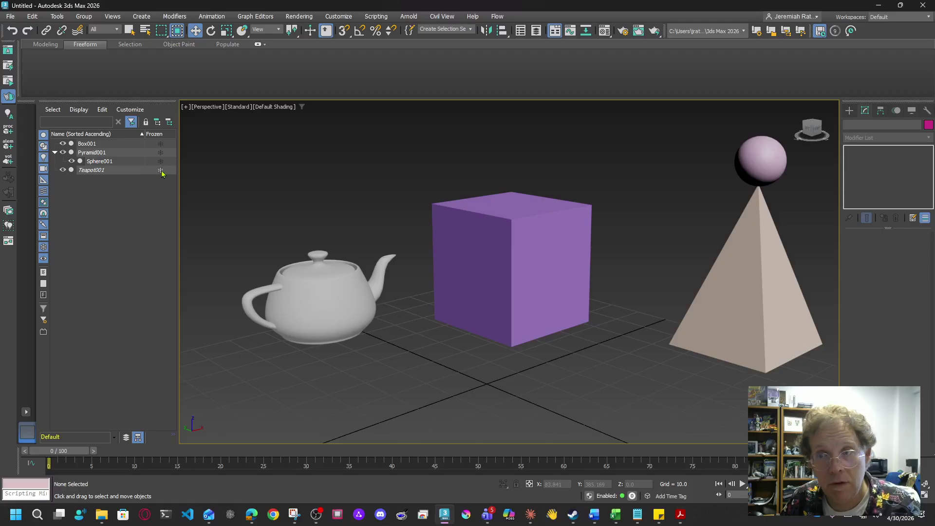
left_click(161, 171)
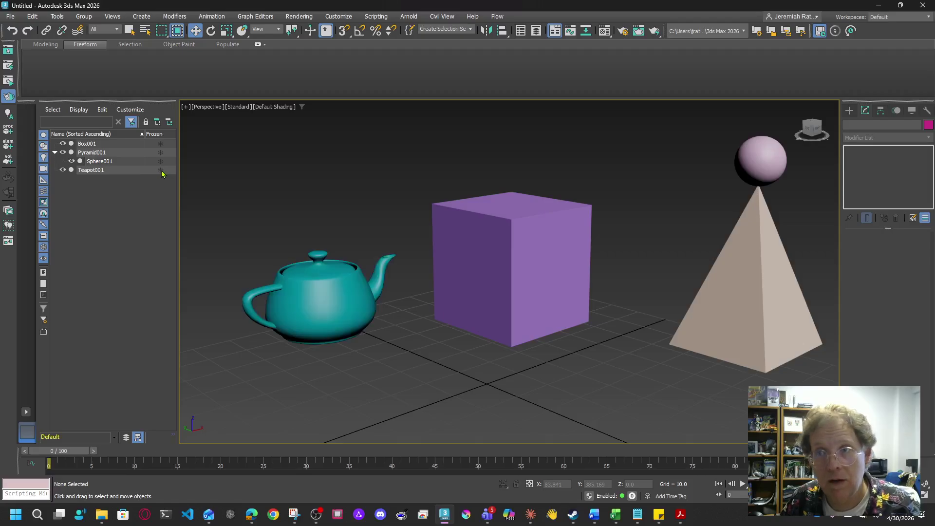
In the teapot's object properties, disable Show Frozen in Gray and enable Freeze
left_click(292, 290)
right_click(317, 298)
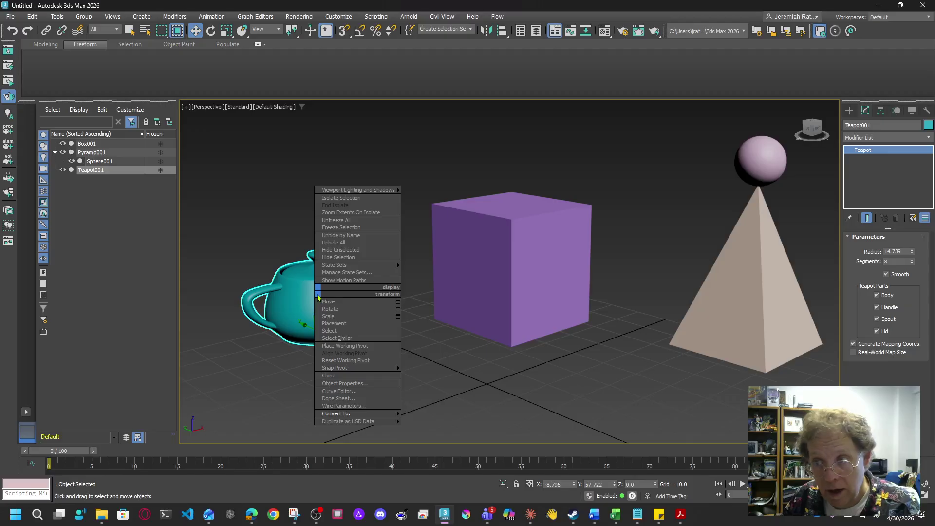
left_click(350, 383)
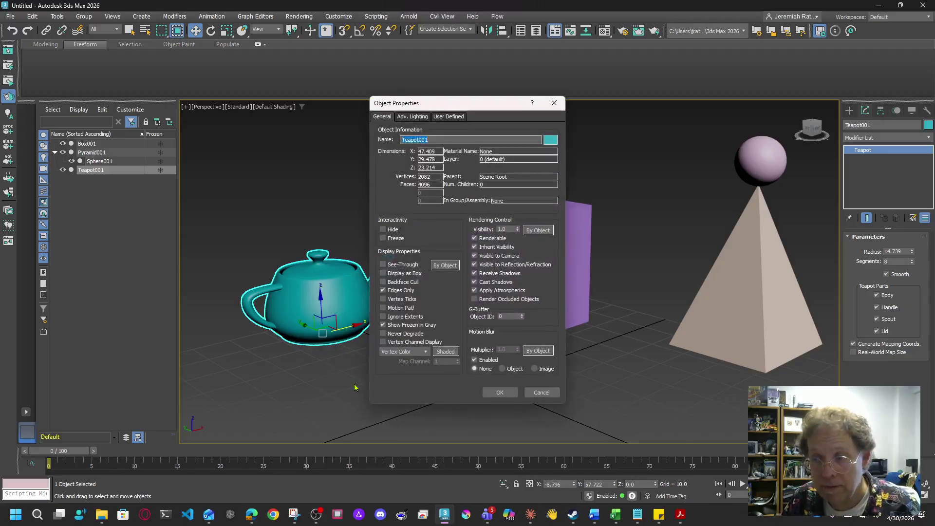
left_click(383, 325)
left_click(383, 238)
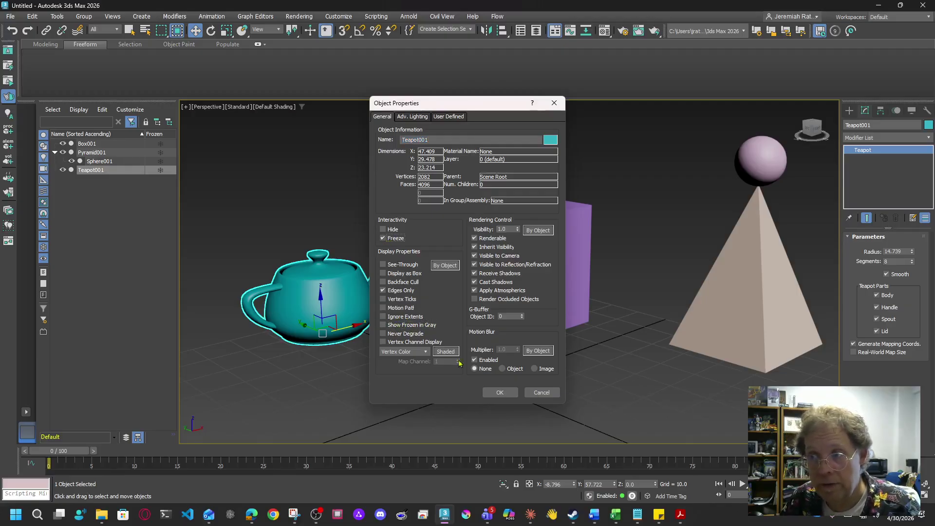
left_click(500, 392)
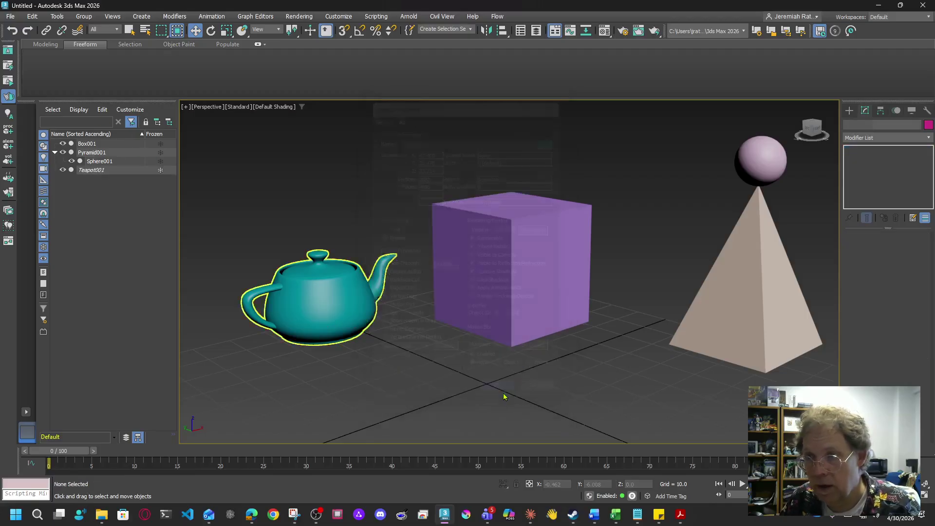
Try to select the frozen teapot with its colour kept, unfreeze it in the scene list and clear the selection
left_click_drag(351, 353, 370, 361)
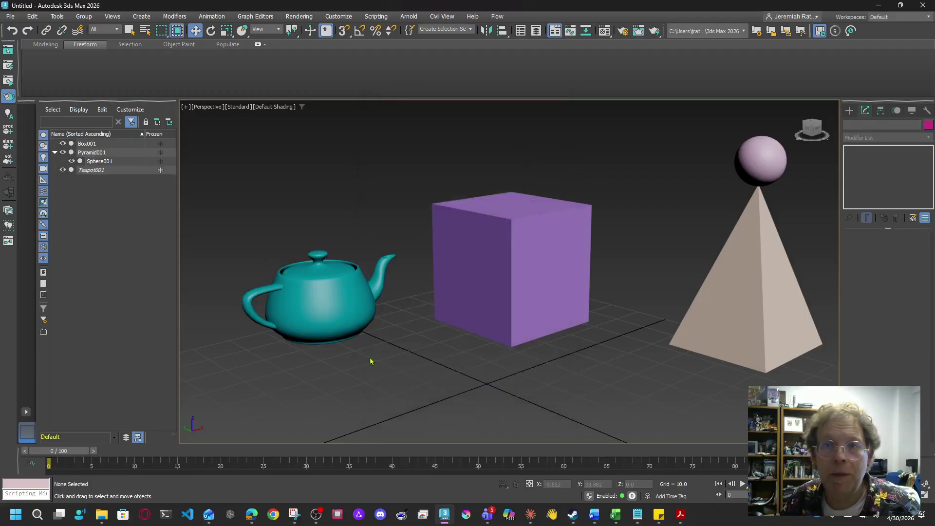
left_click(160, 169)
left_click(300, 270)
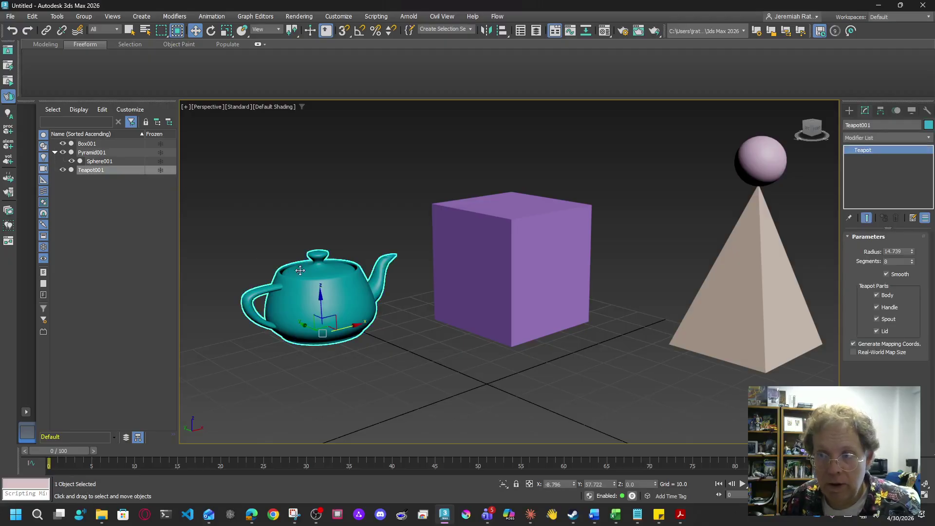
left_click(160, 170)
left_click(160, 169)
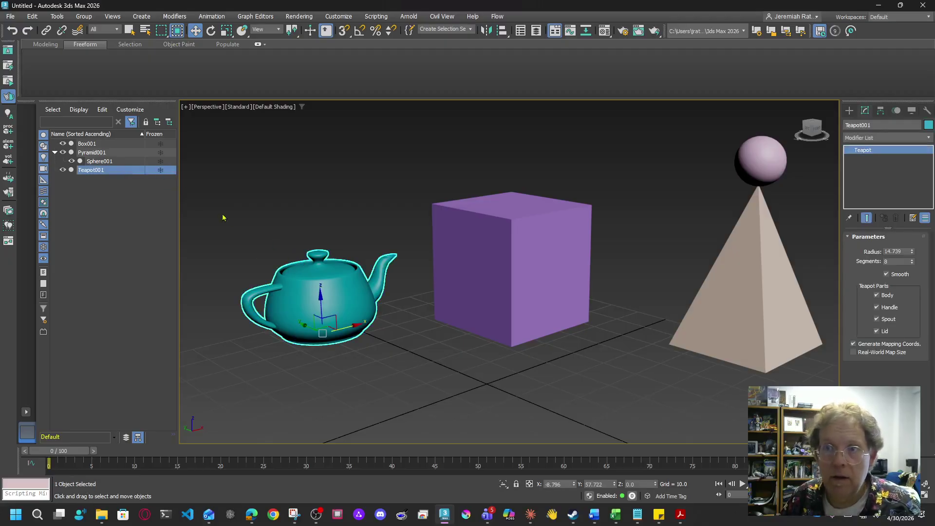
left_click(274, 223)
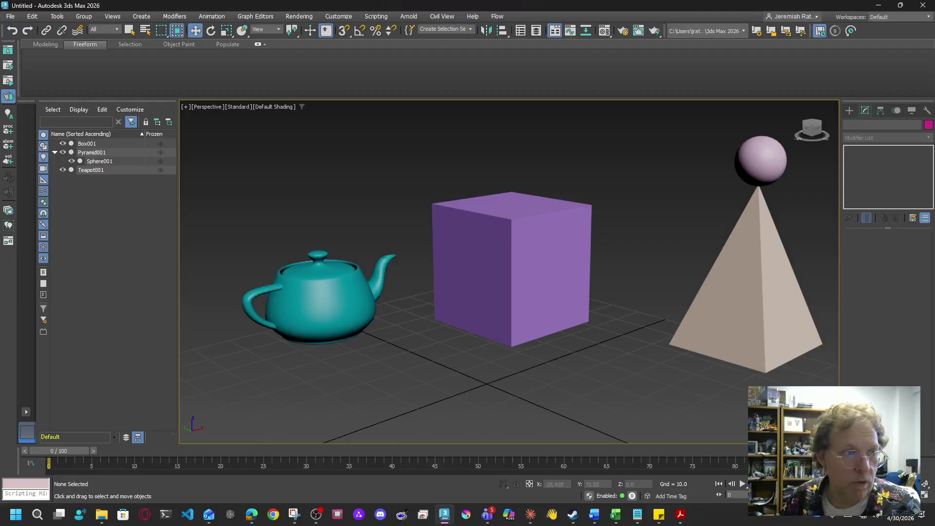
left_click(251, 514)
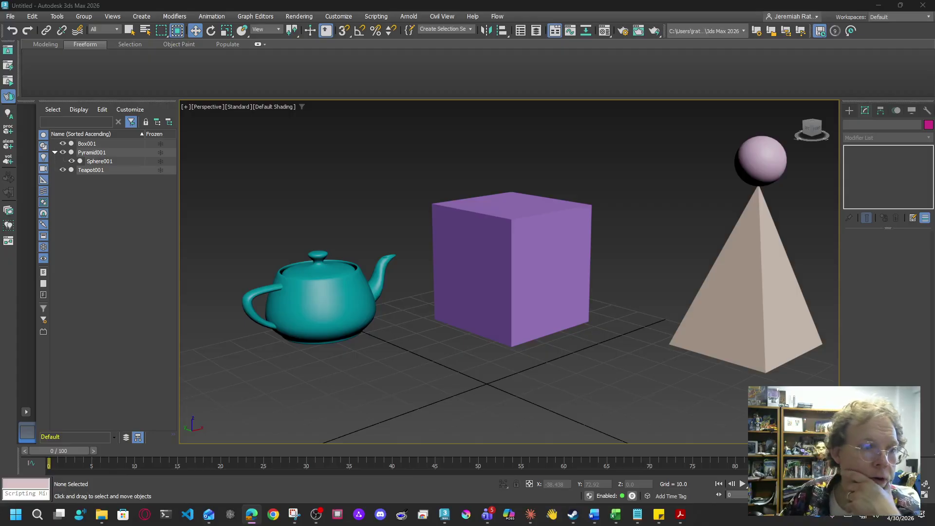
middle_click_drag(568, 304, 482, 317)
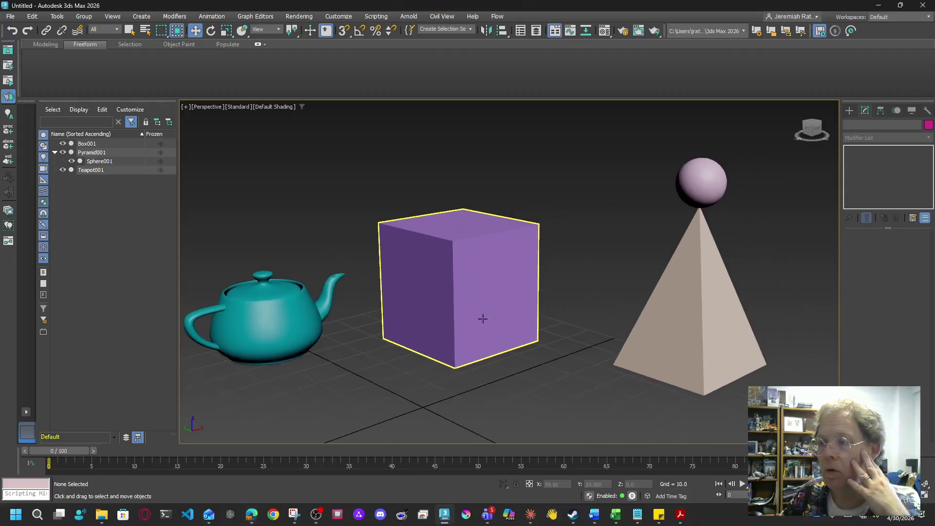
scroll(482, 317, "down", 5)
scroll(418, 297, "up", 5)
middle_click_drag(414, 315, 411, 324)
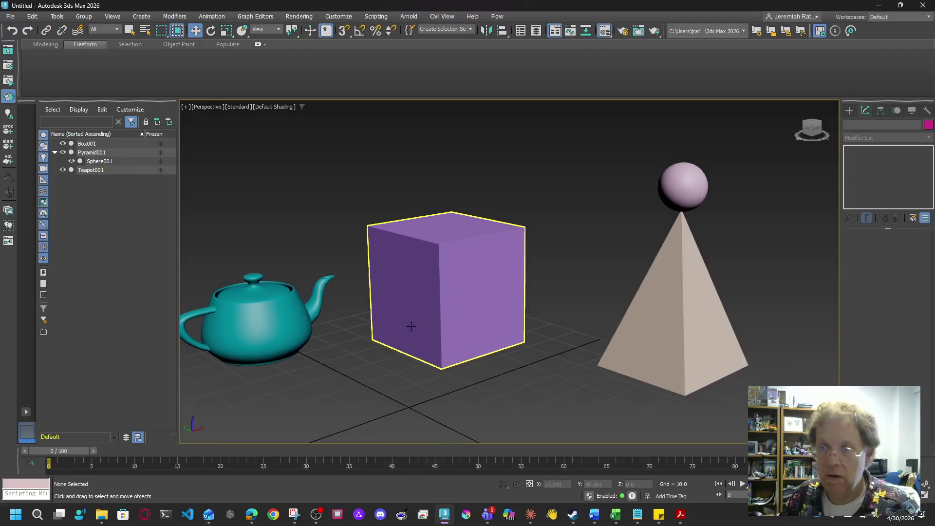
Open the Material Editor and choose a general Bitmap map for the base color of the 01 - Default material
key("m")
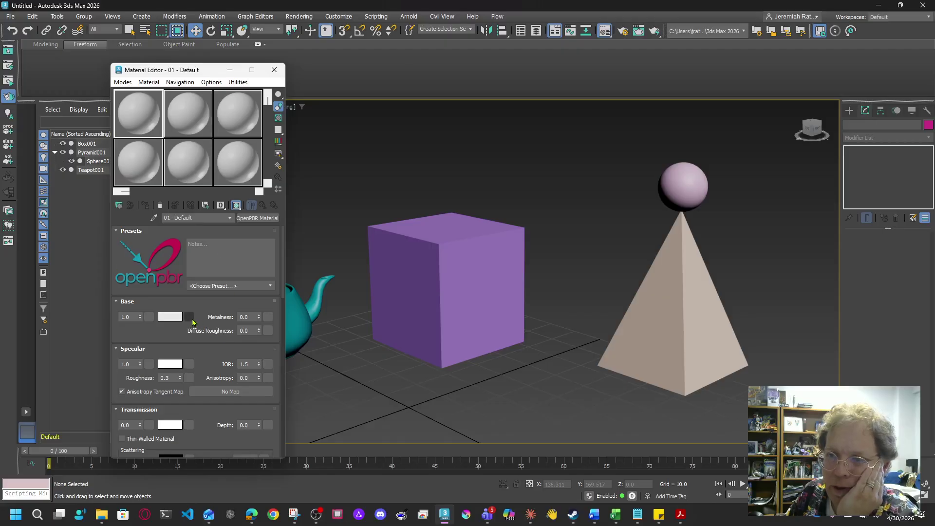
left_click(189, 321)
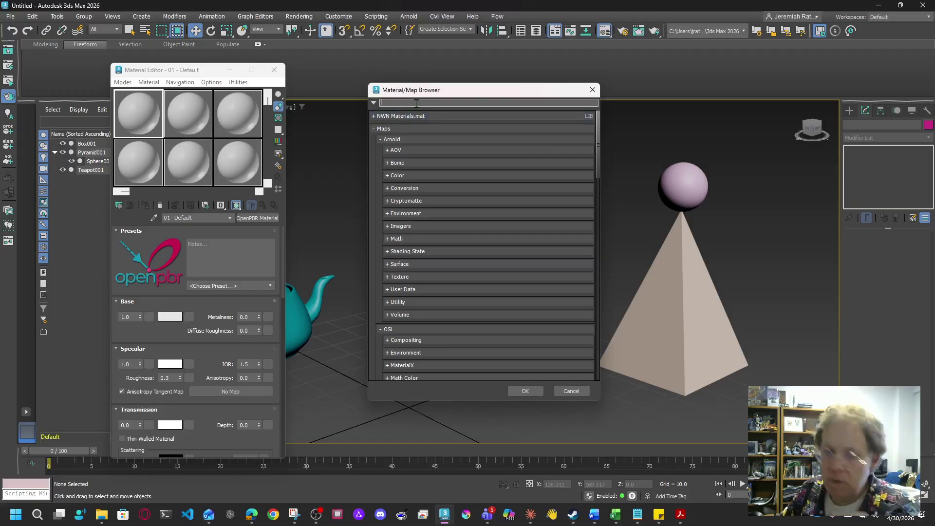
type("bitm")
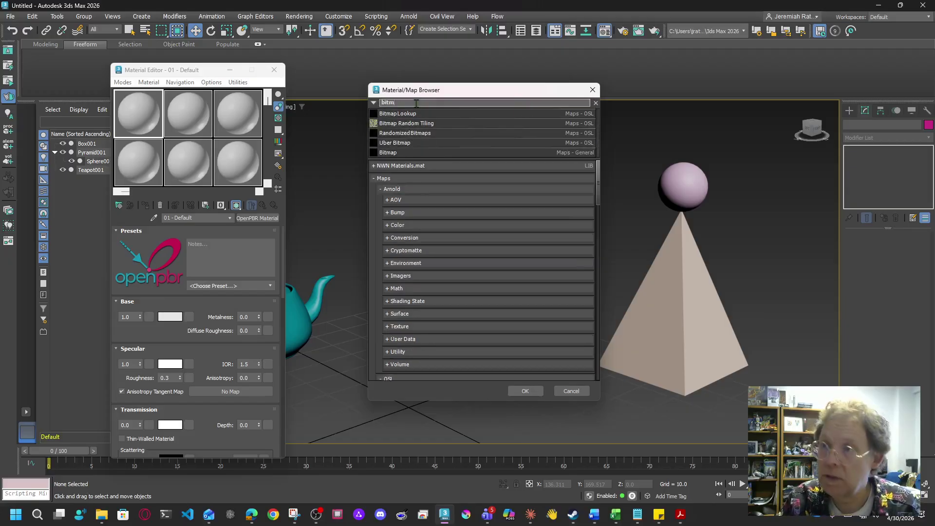
type("ap")
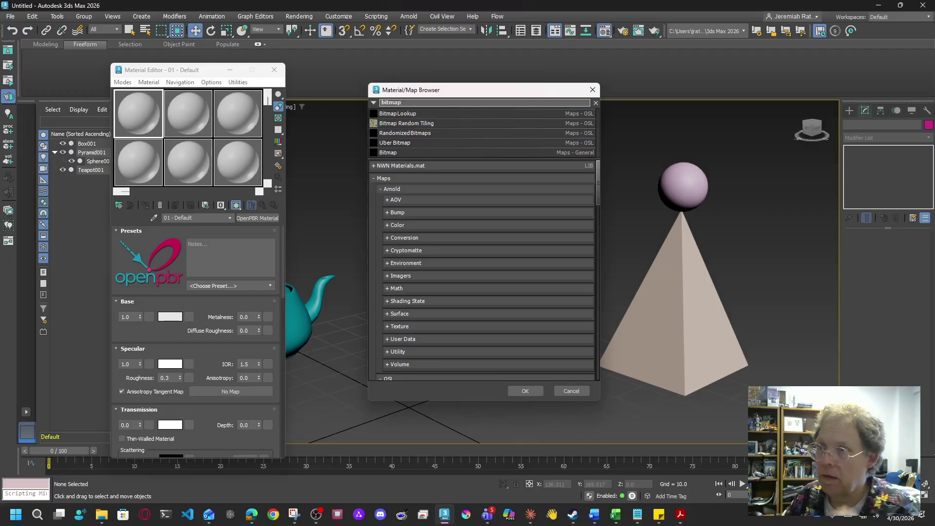
double_click(384, 152)
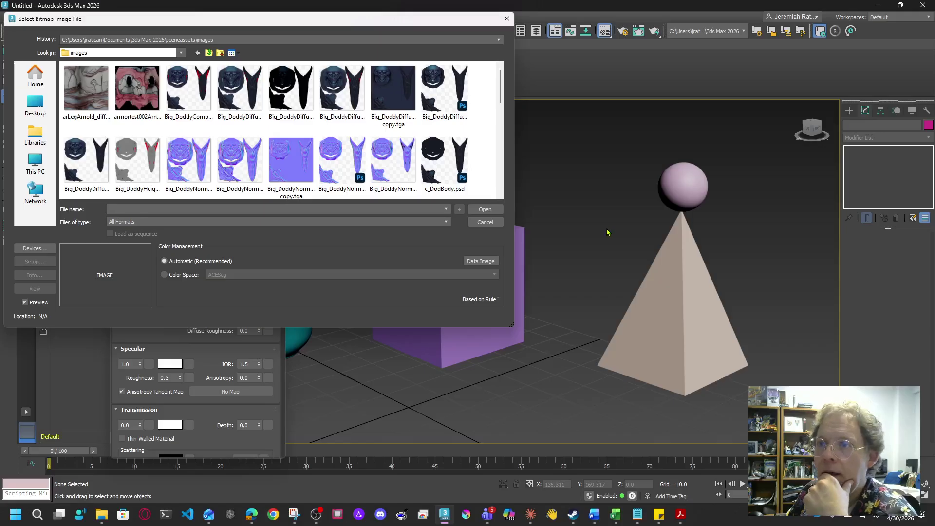
Preview images in the Downloads folder and load the car picture Gemini_Generated_Image_gfaz47gfaz47gfaz.png as the base color bitmap
left_click(169, 40)
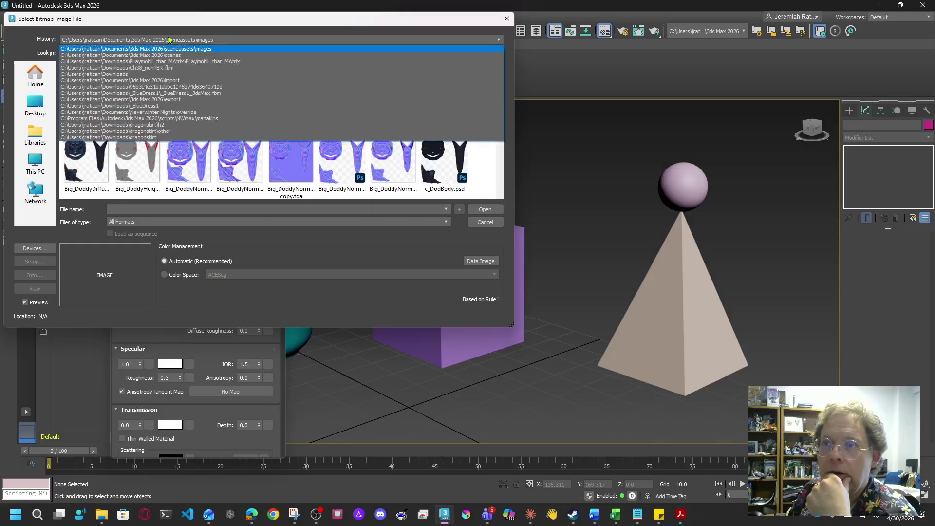
left_click(132, 74)
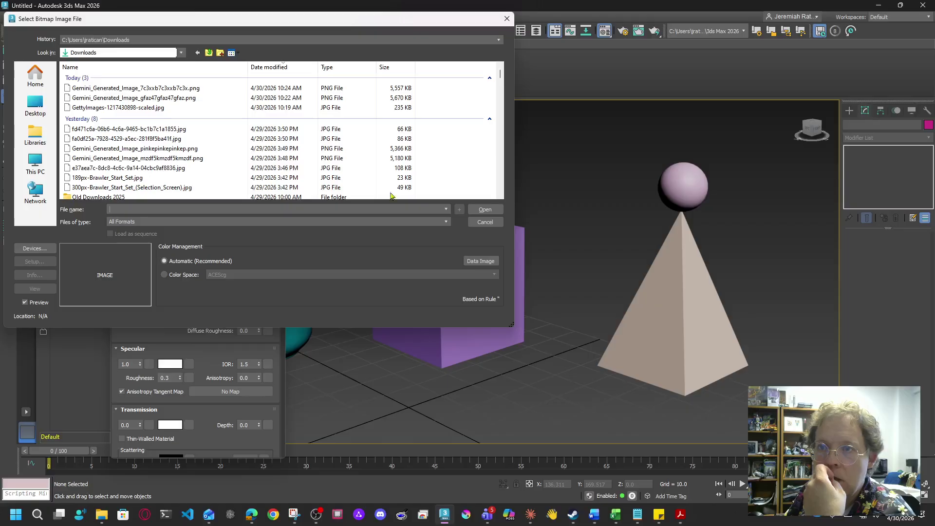
left_click(126, 88)
left_click(124, 98)
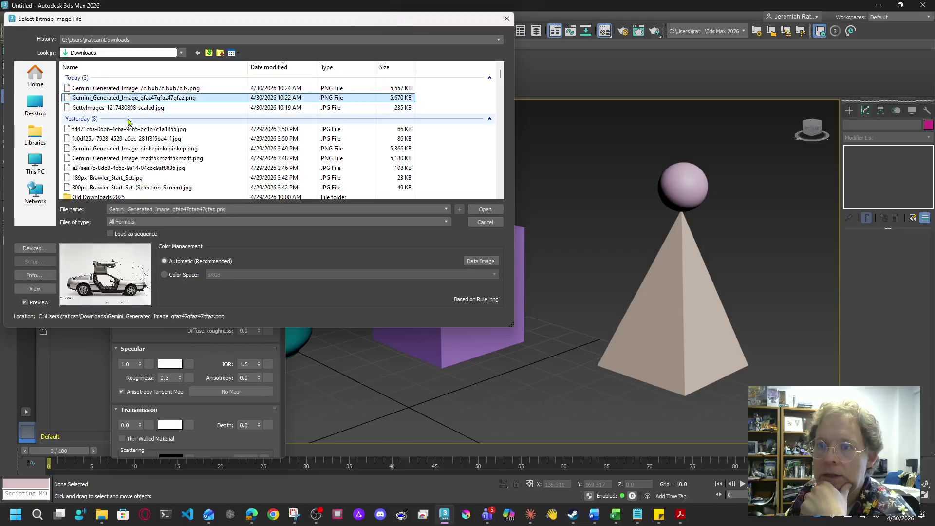
left_click(123, 107)
left_click(133, 100)
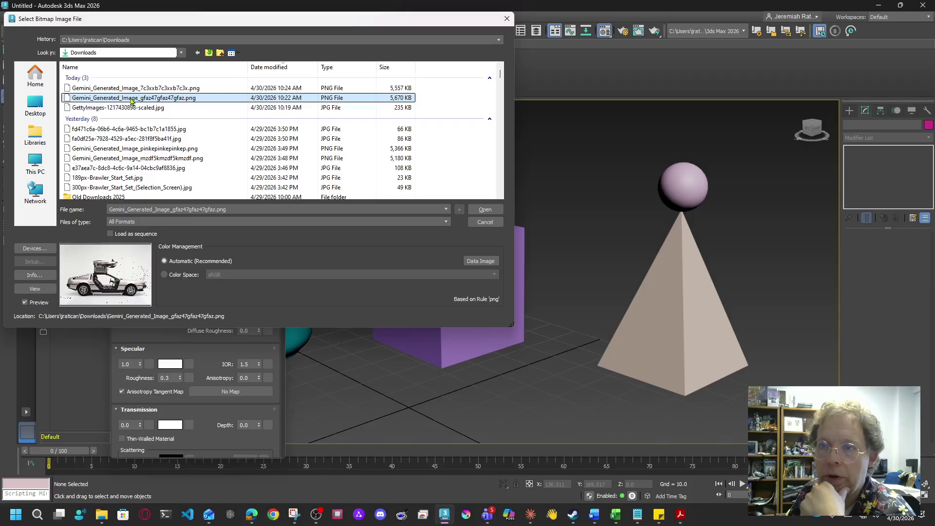
left_click(120, 179)
left_click(136, 159)
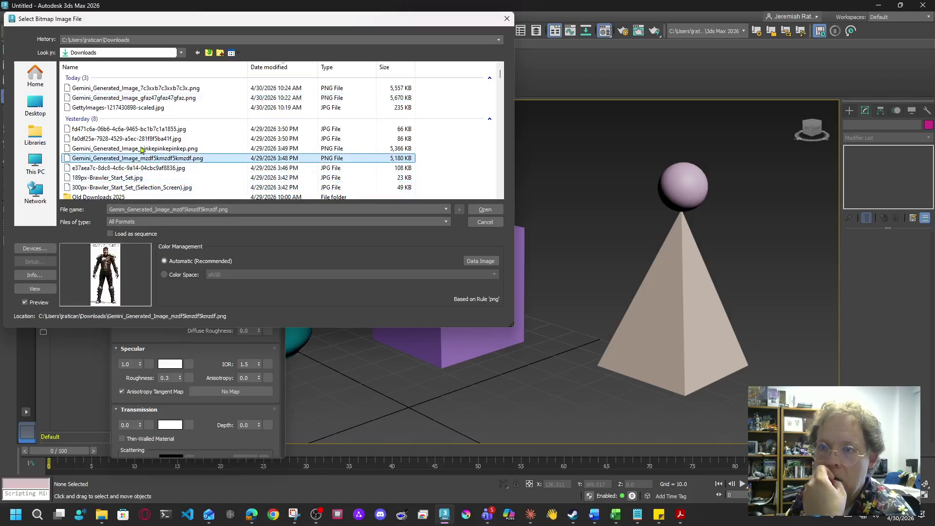
left_click(146, 138)
left_click(139, 97)
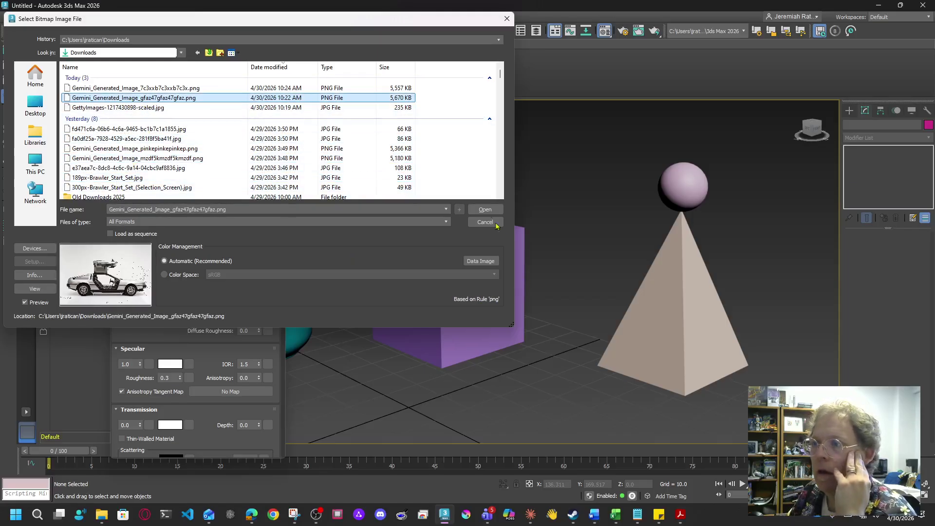
left_click(485, 209)
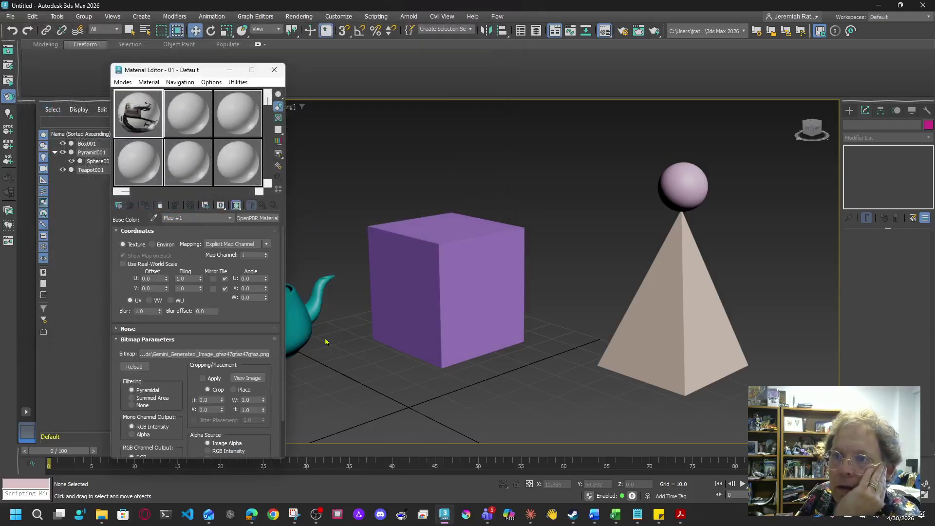
Select the box, return to the parent material and assign the 01 - Default material with the car bitmap to the box
left_click(411, 273)
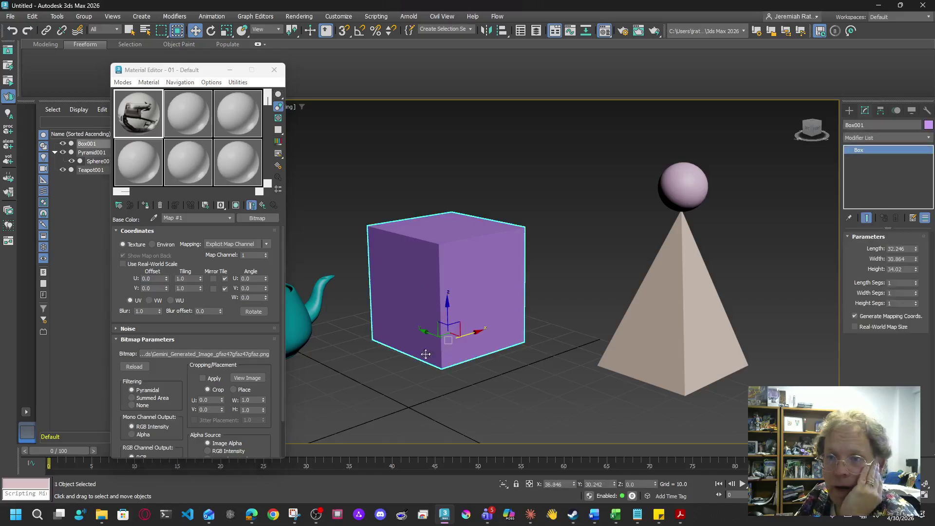
middle_click_drag(391, 392, 412, 399)
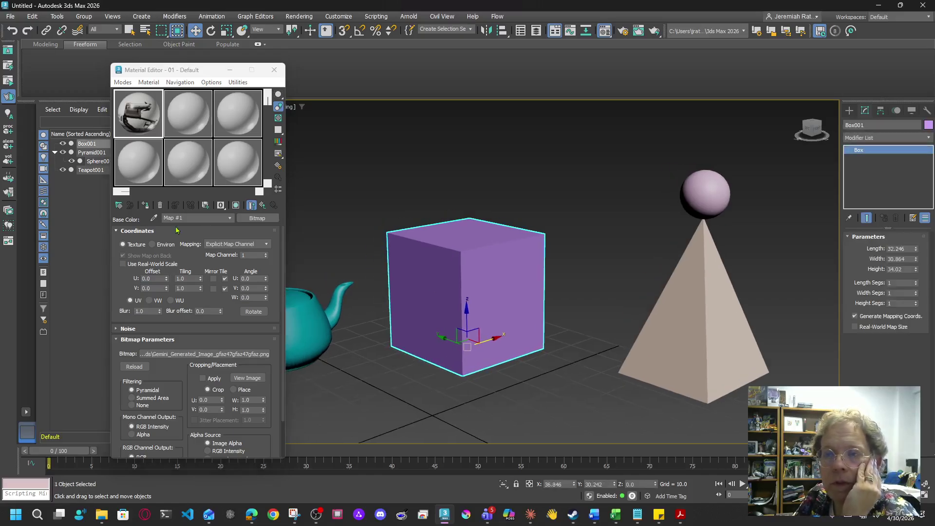
left_click(262, 205)
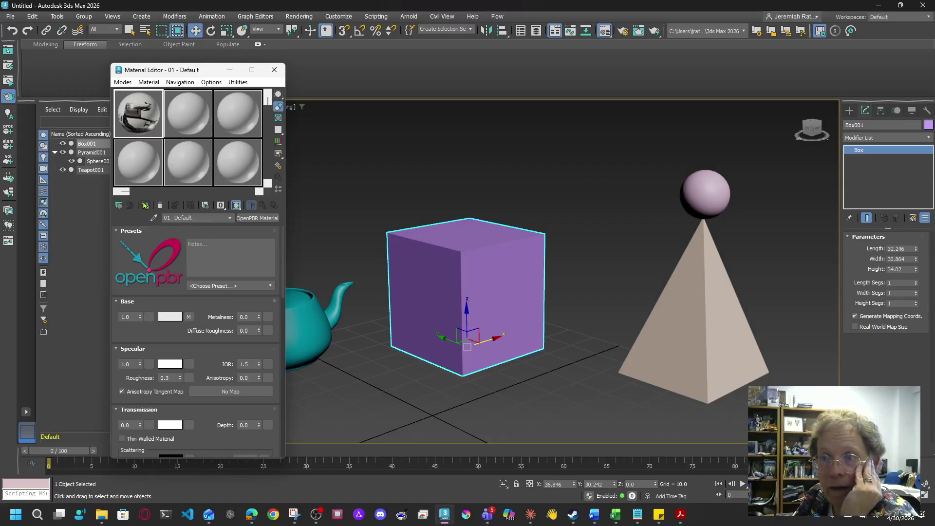
left_click(145, 204)
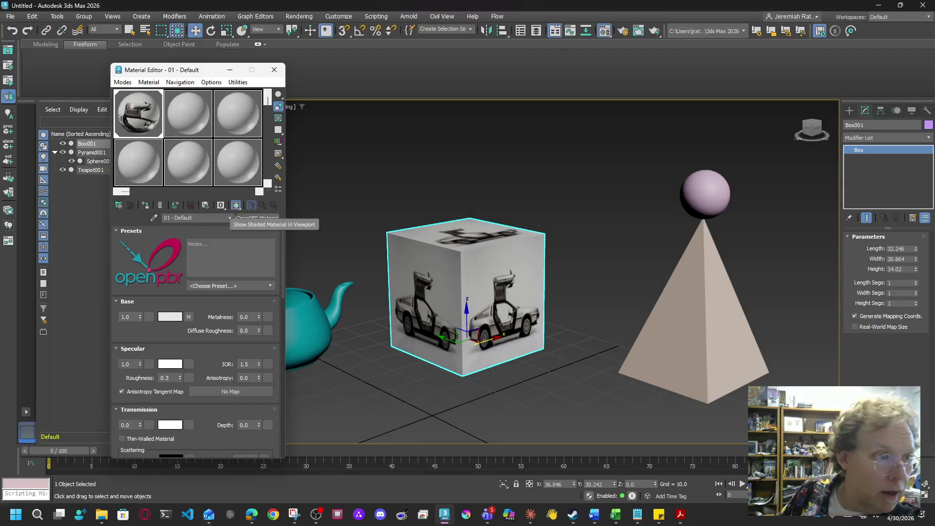
key("alt+Tab")
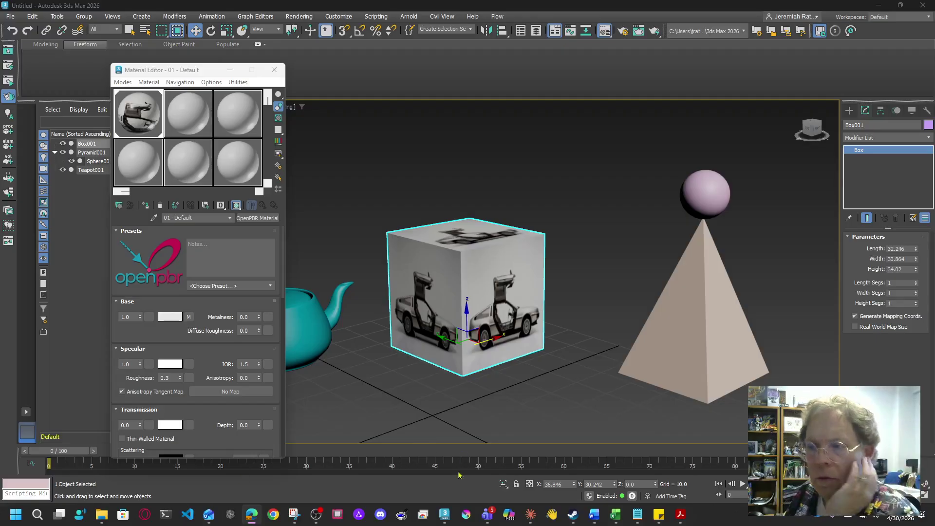
Turn off the 01 - Default material's shaded display in the viewport and turn it back on
middle_click_drag(354, 378, 334, 383)
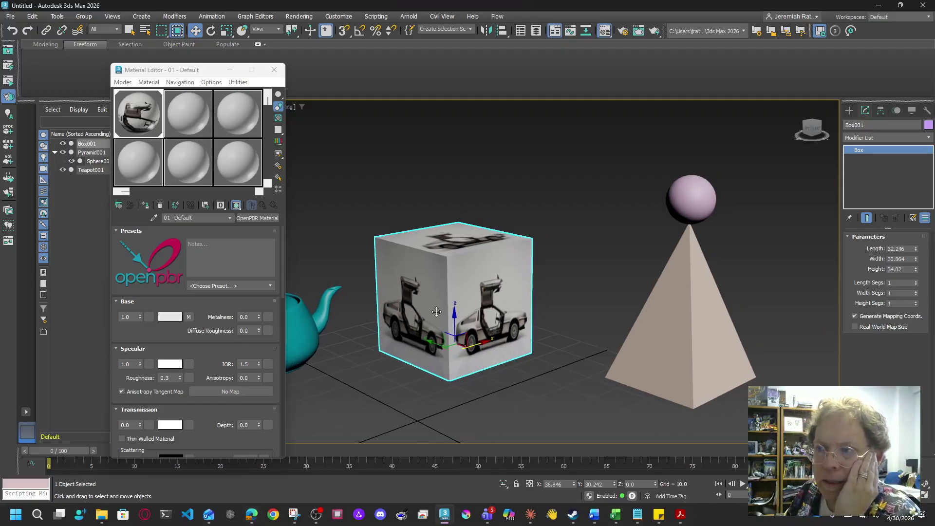
left_click(236, 206)
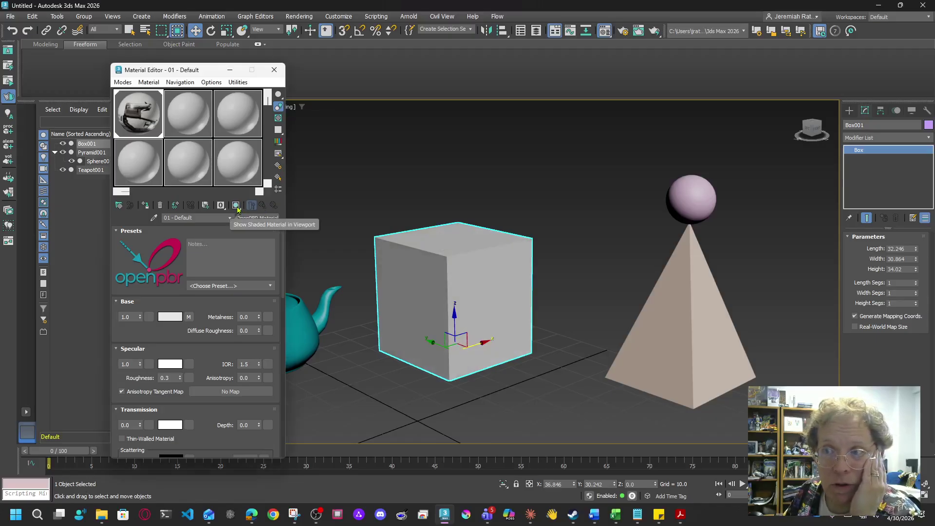
left_click(236, 205)
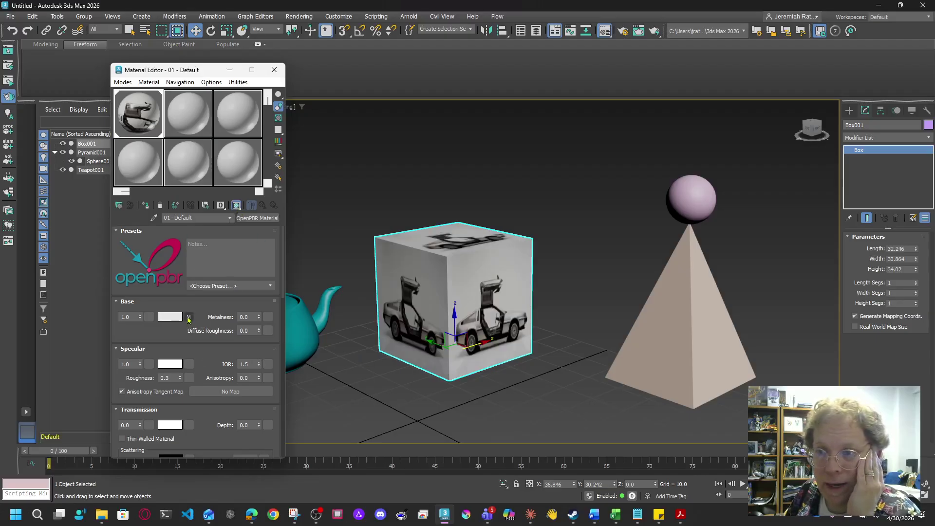
Toggle viewport display from the base color map level, return to the parent material and show the shaded material on the box
left_click(188, 316)
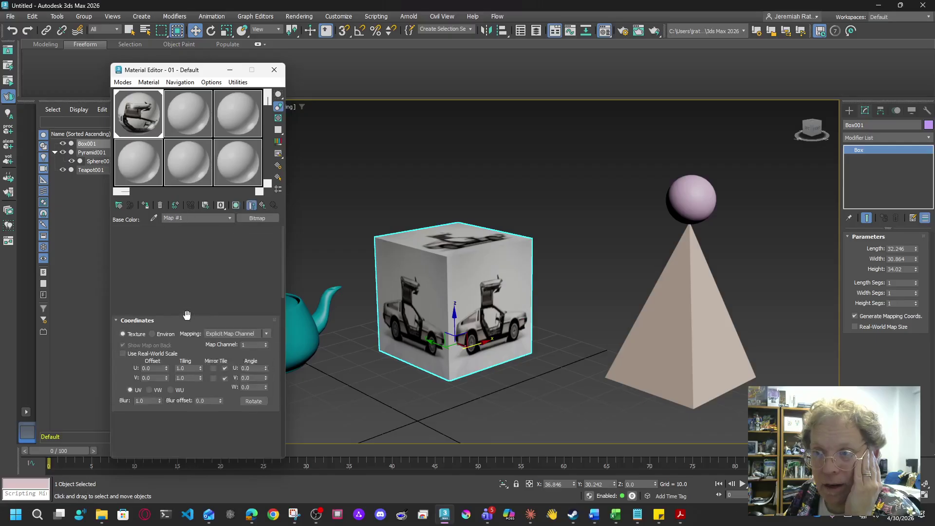
left_click(236, 205)
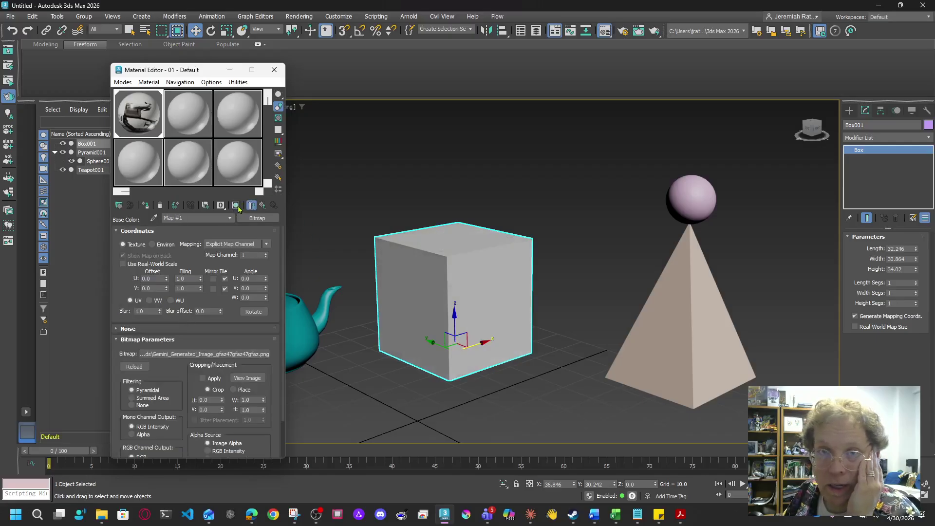
left_click(236, 206)
left_click(235, 206)
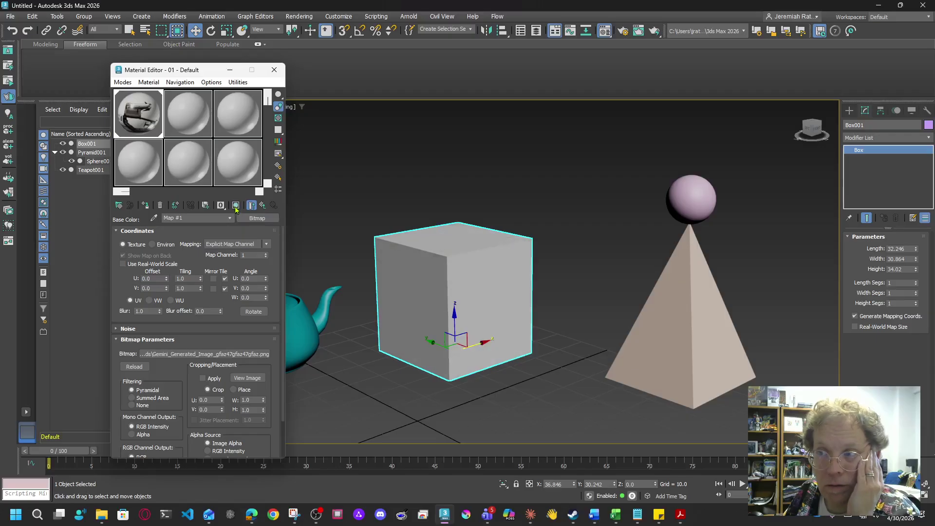
left_click(262, 205)
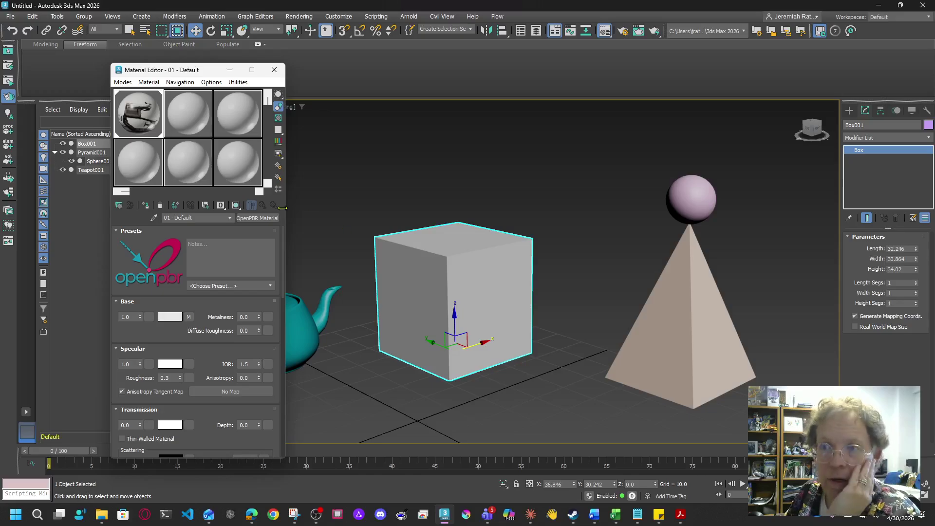
left_click(236, 206)
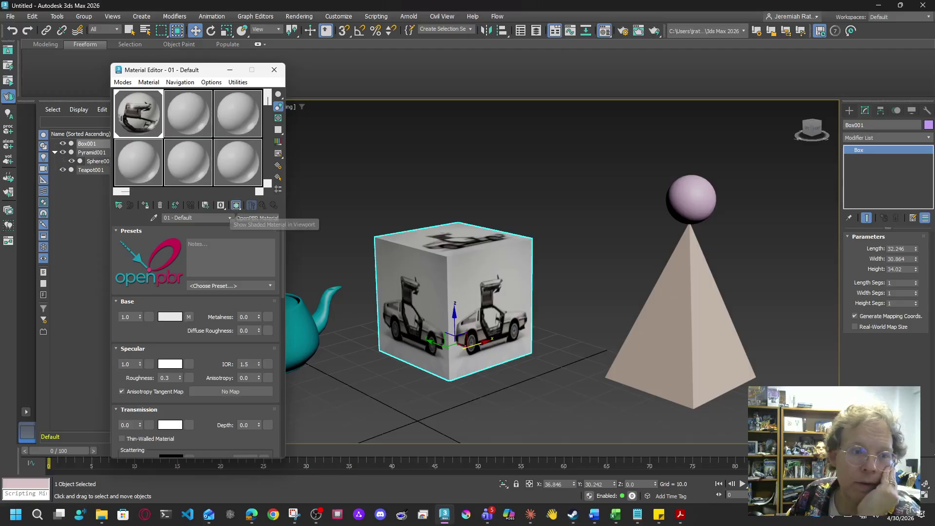
Switch to the browser to view the paused screen recording, and return to 3ds Max
left_click(252, 514)
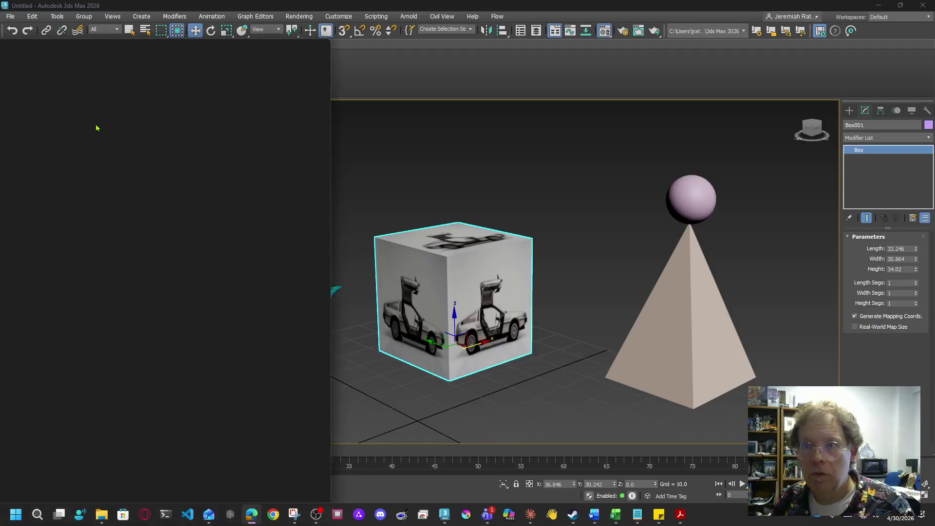
left_click_drag(96, 127, 366, 82)
left_click(758, 70)
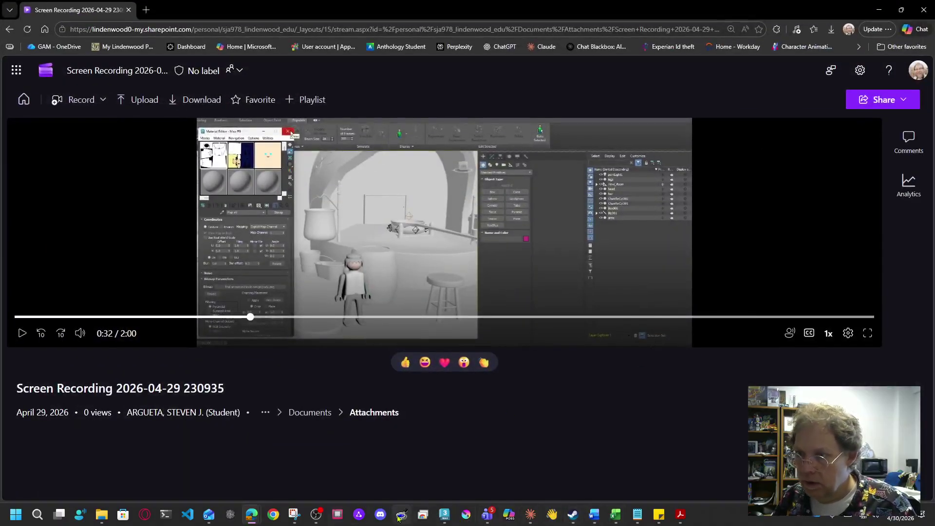
left_click(315, 515)
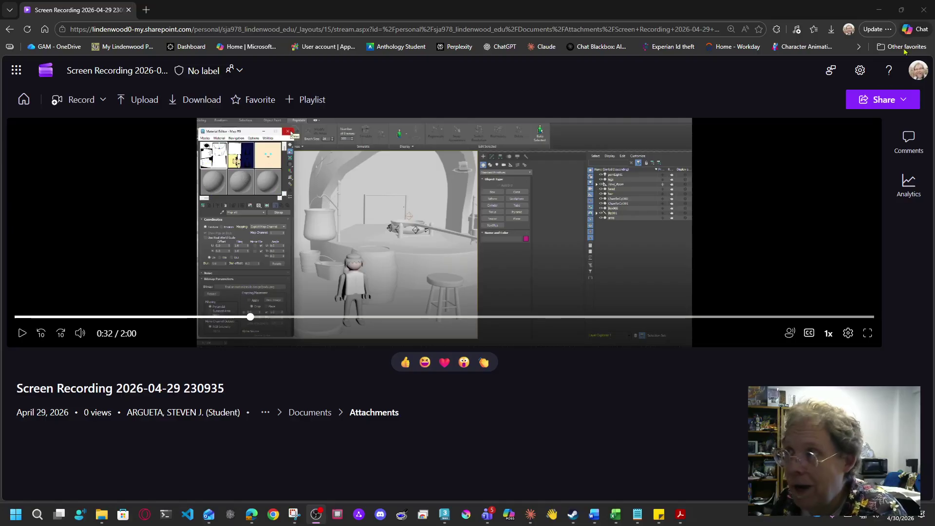
left_click(878, 10)
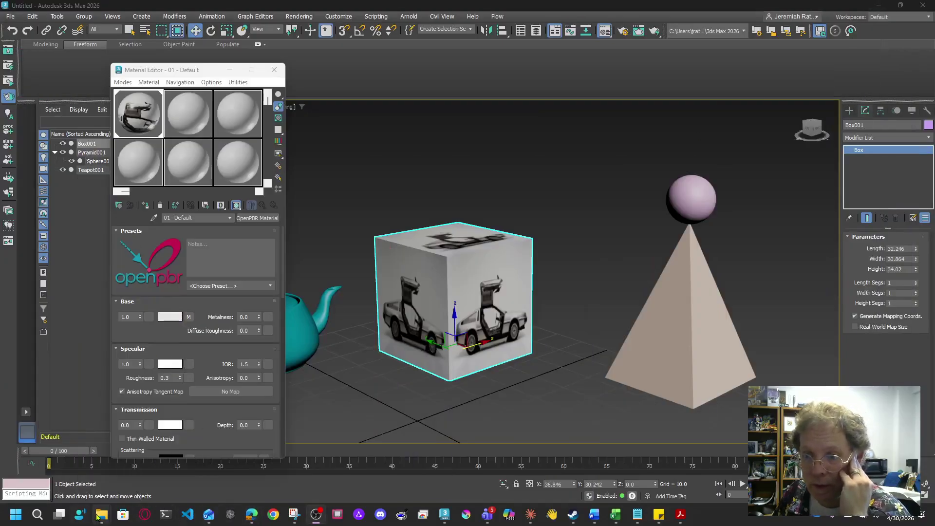
Switch to File Explorer, go up to the Downloads folder and bring today's images into view beside the Material Editor
mouse_move(101, 514)
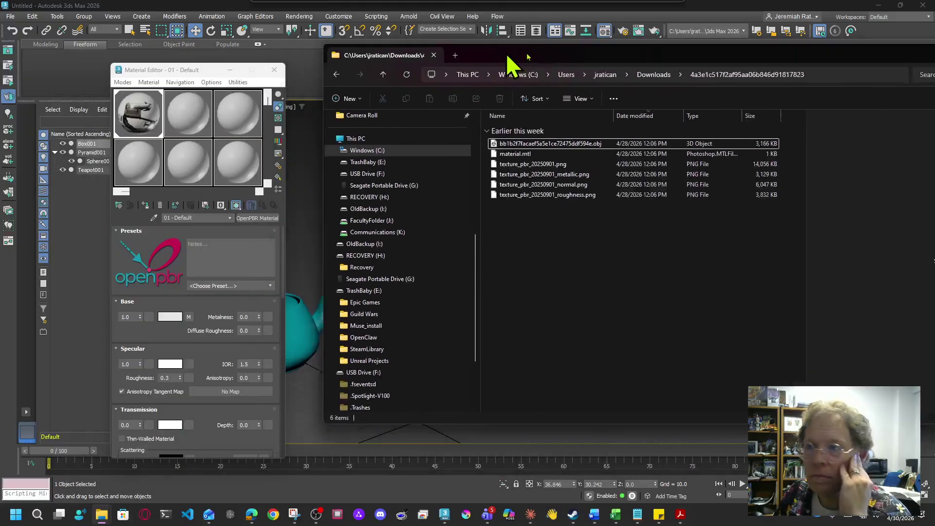
left_click_drag(511, 67, 612, 76)
left_click(624, 173)
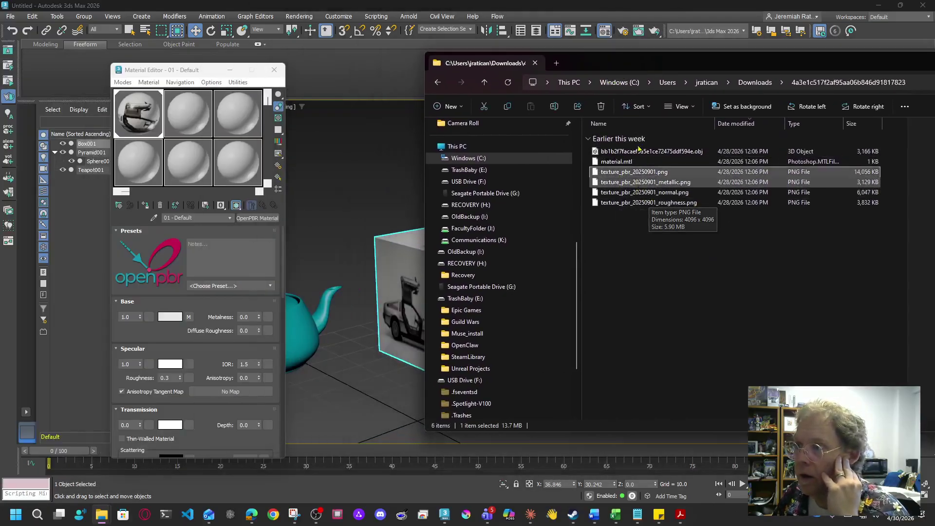
left_click_drag(676, 70, 560, 76)
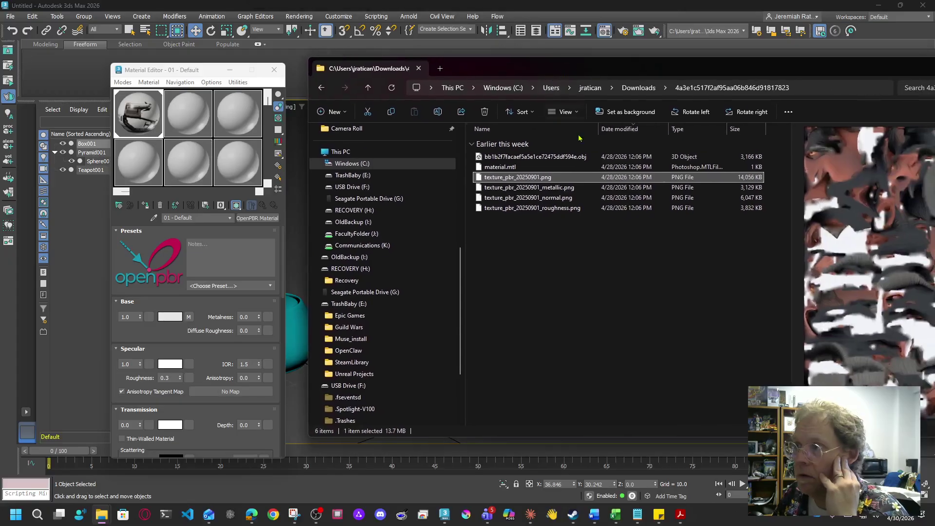
left_click(638, 88)
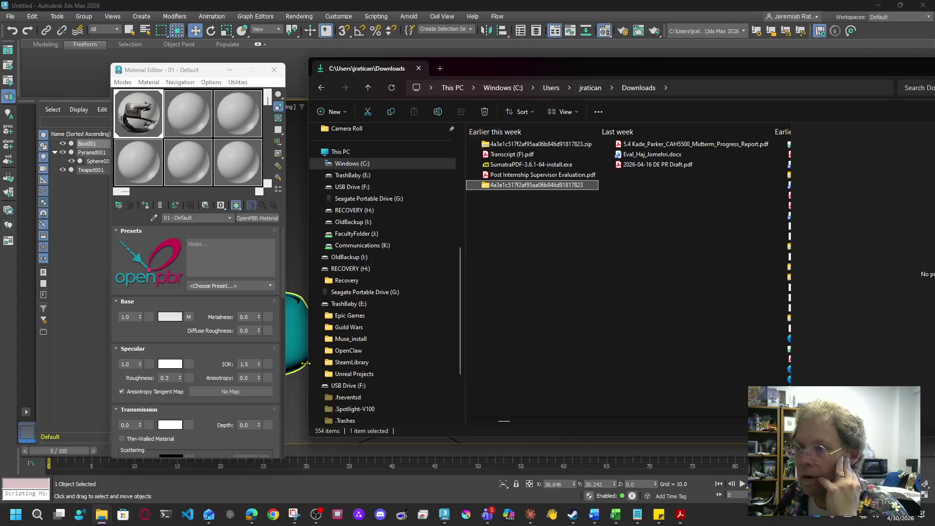
left_click_drag(306, 363, 450, 364)
scroll(682, 287, "down", 3)
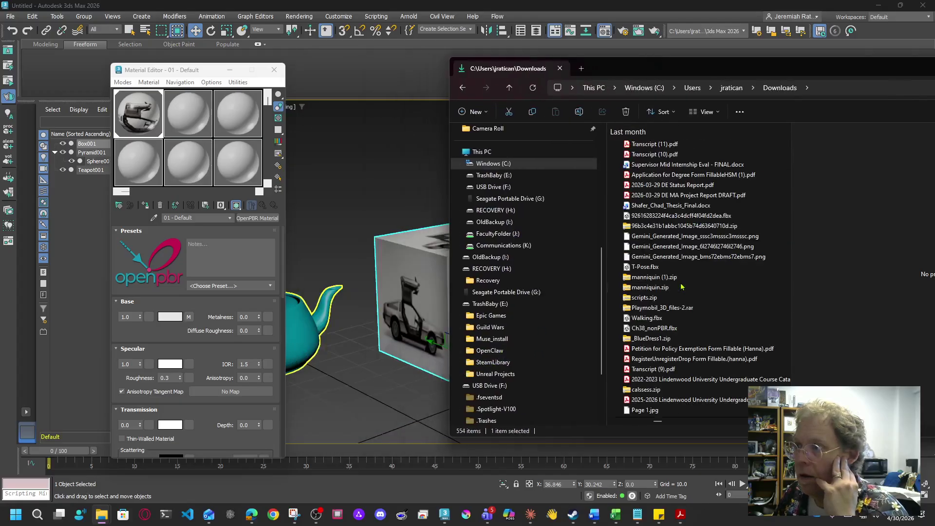
scroll(675, 297, "up", 10)
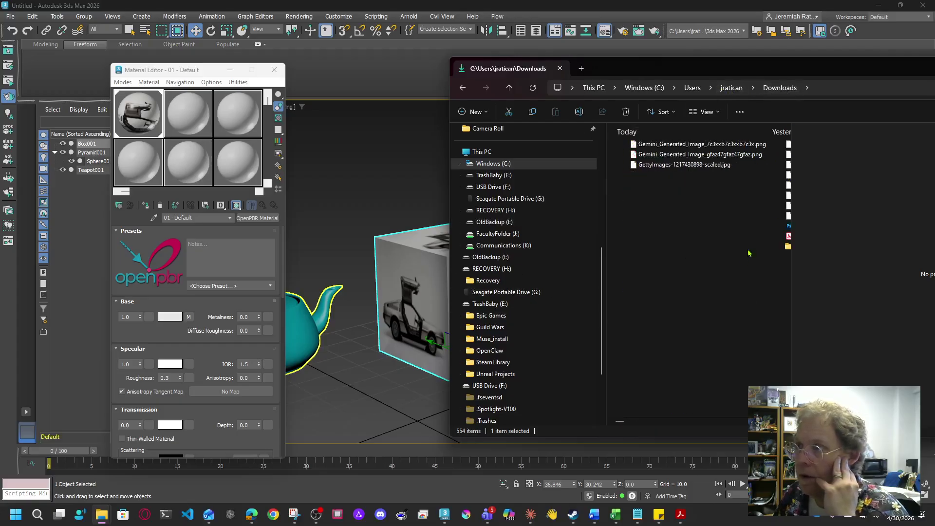
Load Gemini_Generated_Image_7c3xxb7c3xxb7c3x.png from Downloads into the sample slot directly below the side-view car material
left_click(691, 144)
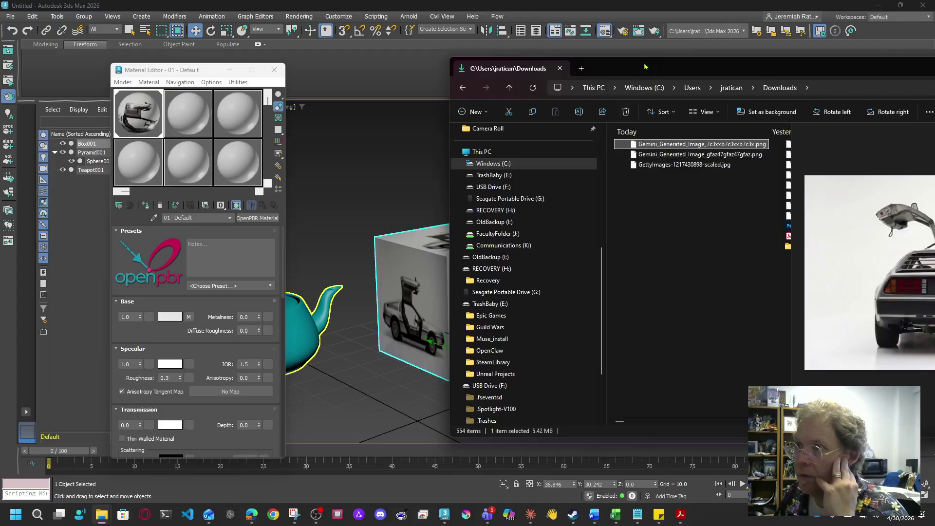
left_click_drag(644, 67, 509, 89)
left_click_drag(536, 166, 135, 161)
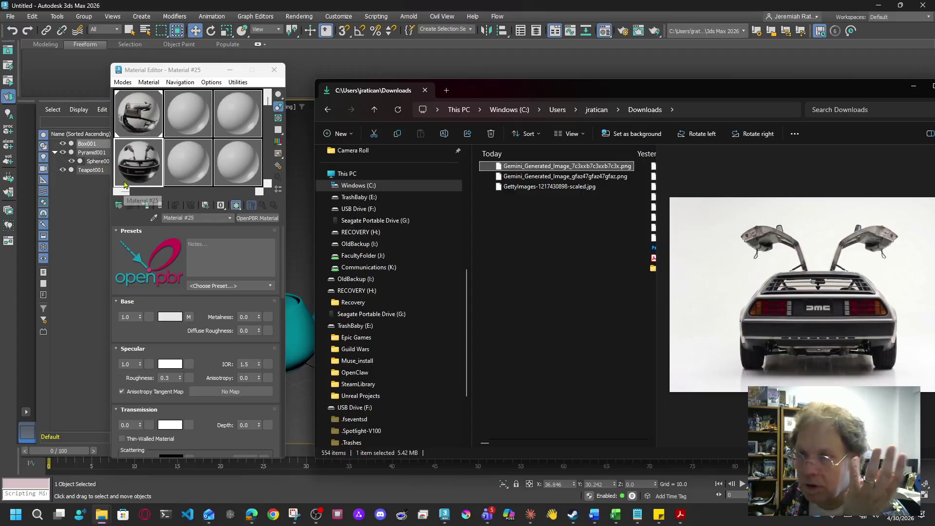
Copy the rear-view car material's base color map as an Instance into the neighbouring empty sample slot
left_click(185, 125)
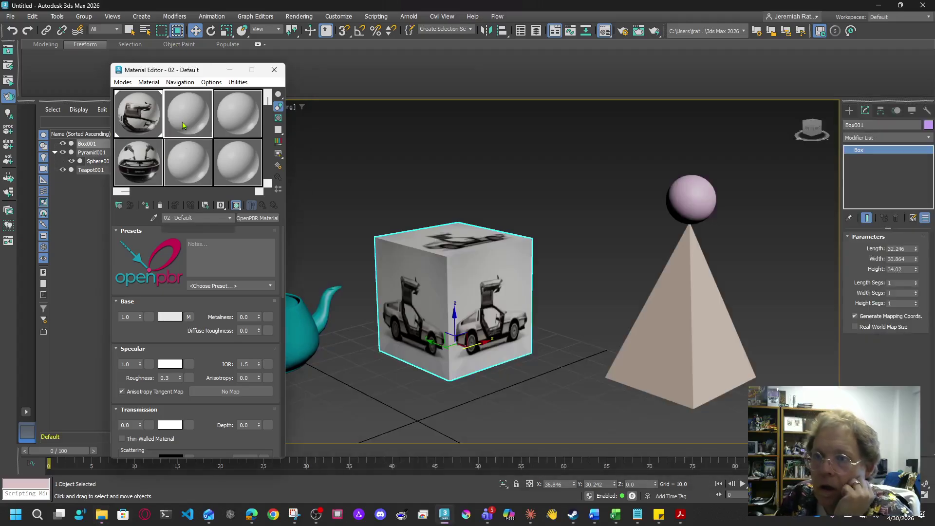
left_click(136, 169)
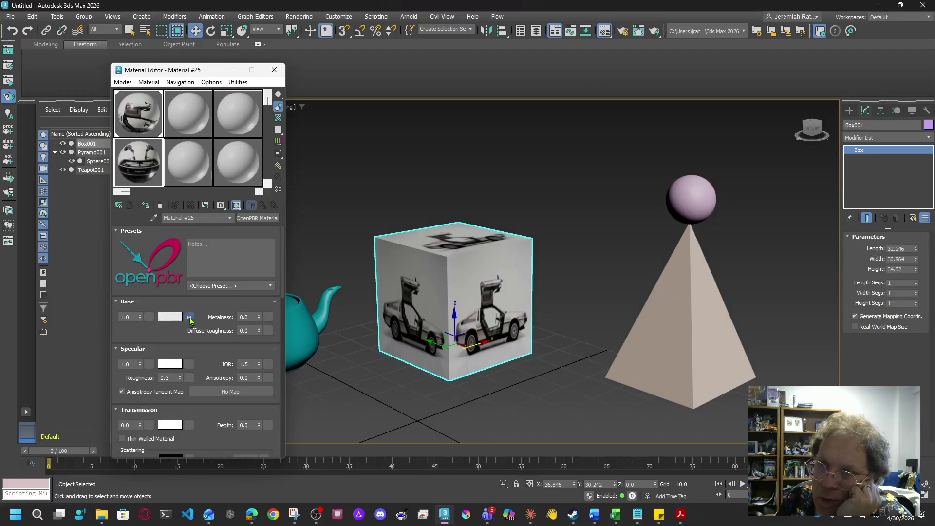
left_click_drag(182, 162, 182, 166)
left_click(177, 293)
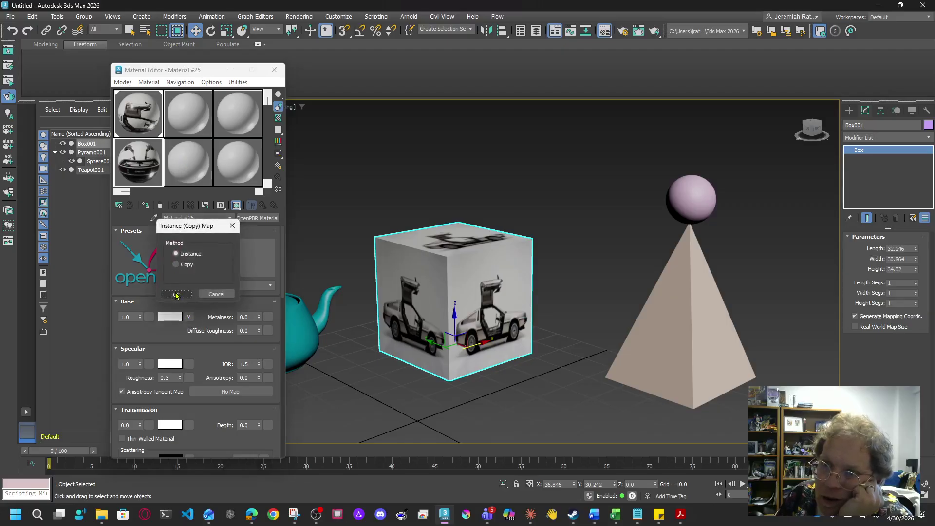
left_click(175, 183)
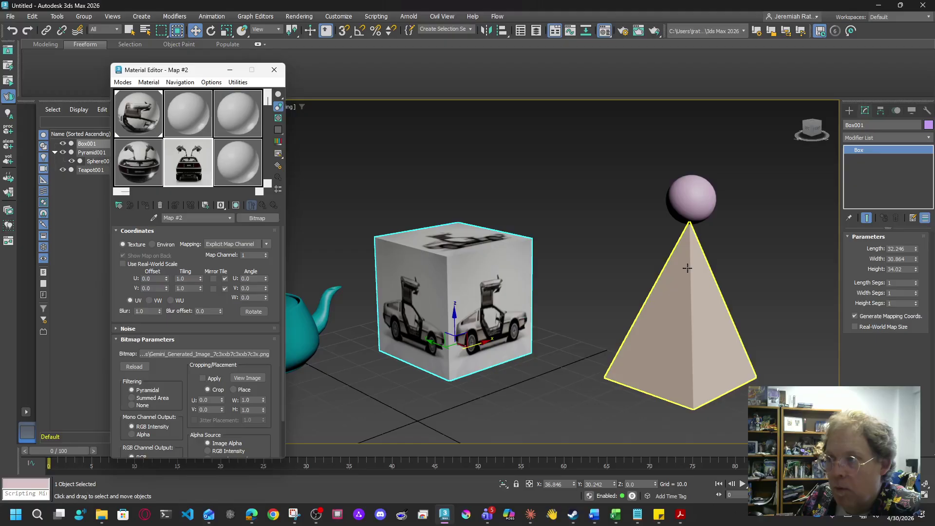
Select the pyramid, compare the rear-view car material with its bare map, and try to apply the bare map to the pyramid
left_click(677, 311)
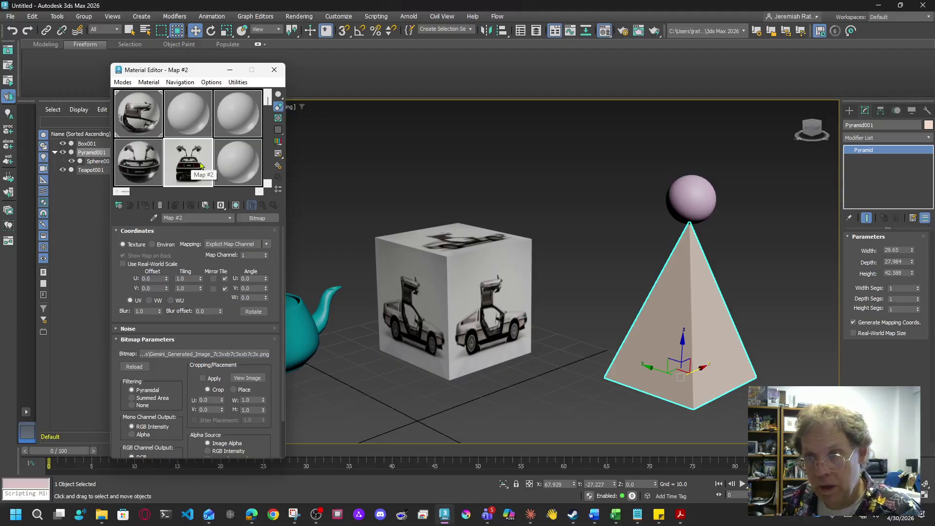
left_click(155, 170)
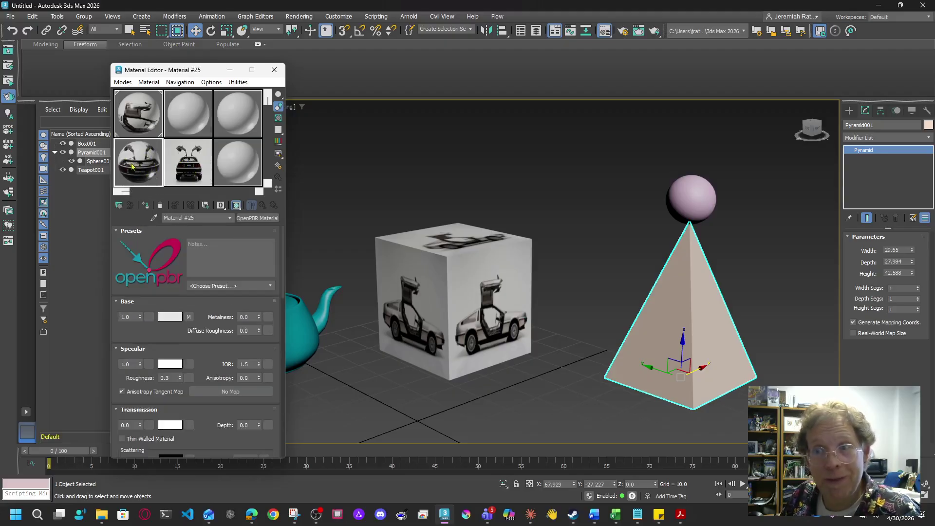
left_click(187, 167)
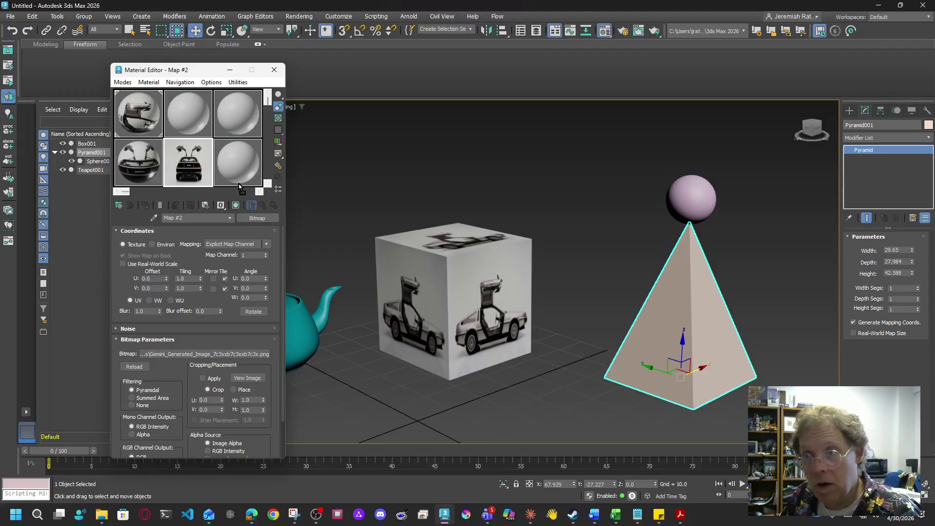
left_click_drag(241, 188, 719, 312)
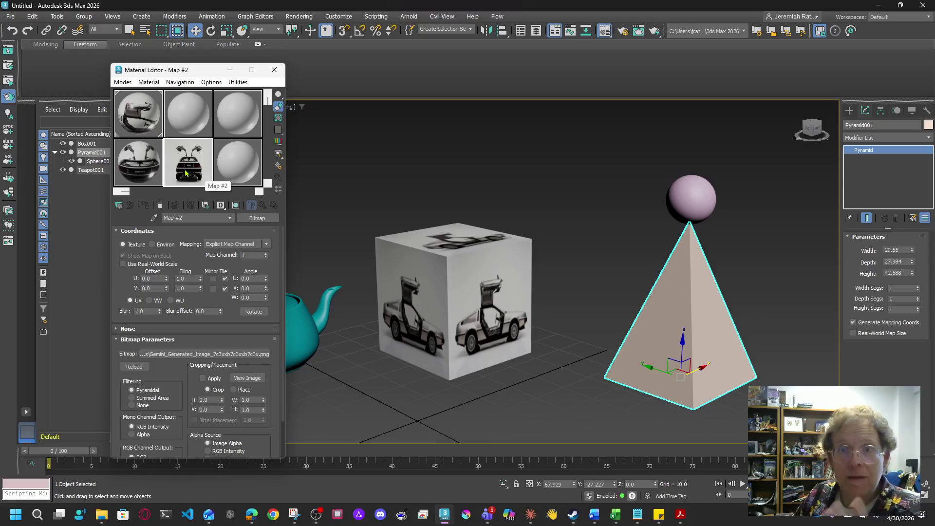
left_click(195, 126)
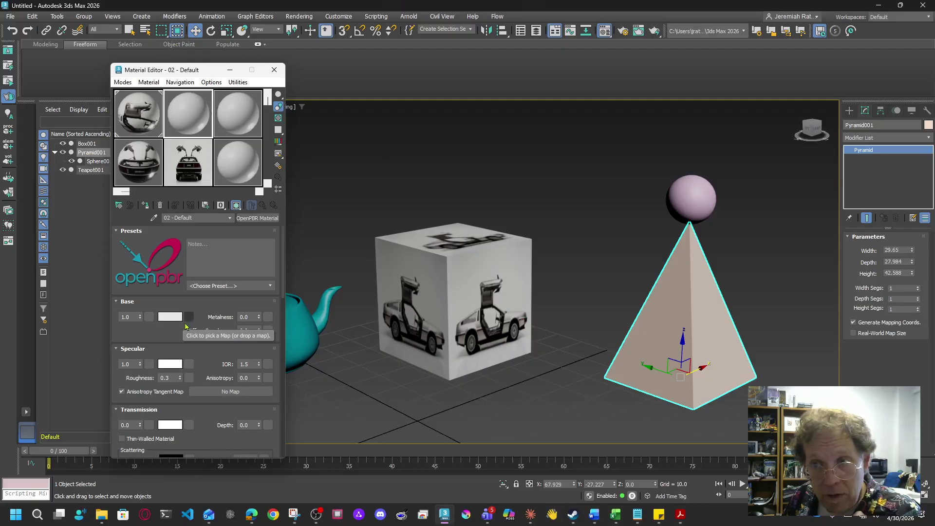
mouse_move(101, 514)
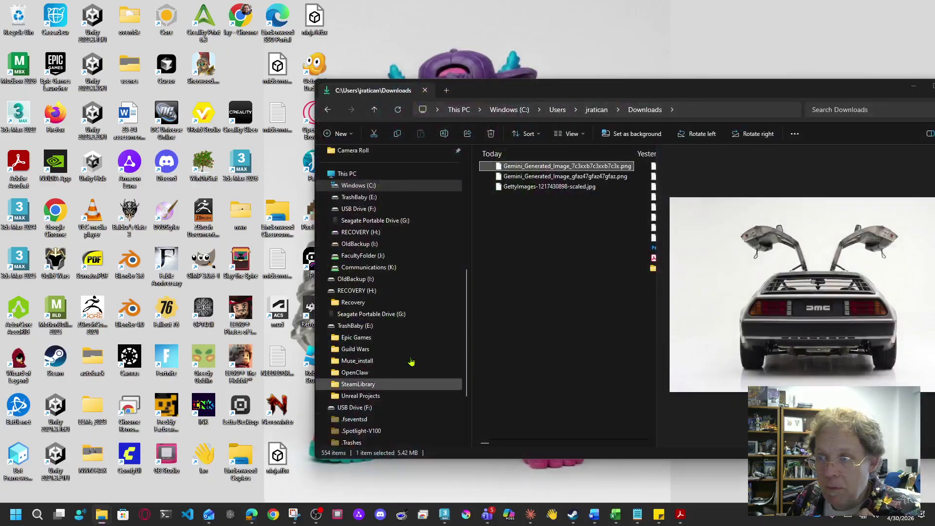
left_click(233, 471)
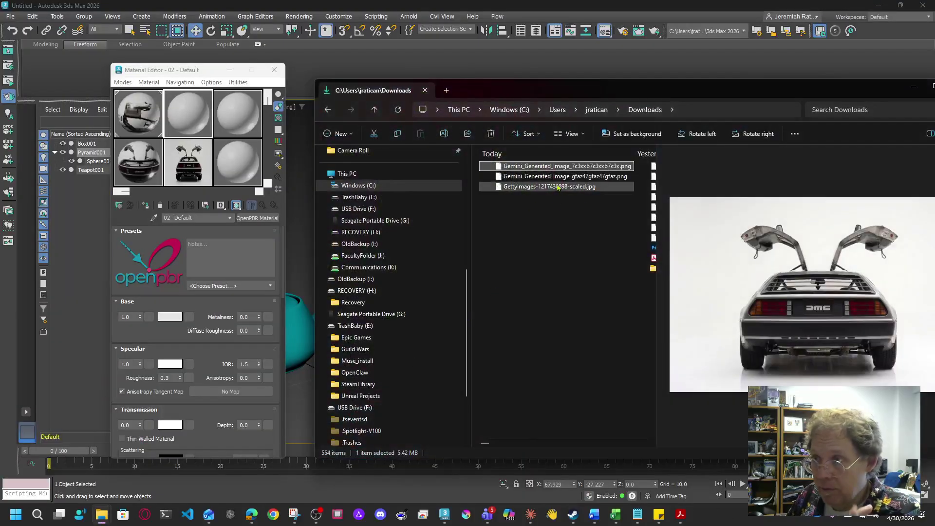
left_click(558, 188)
left_click_drag(546, 194, 188, 113)
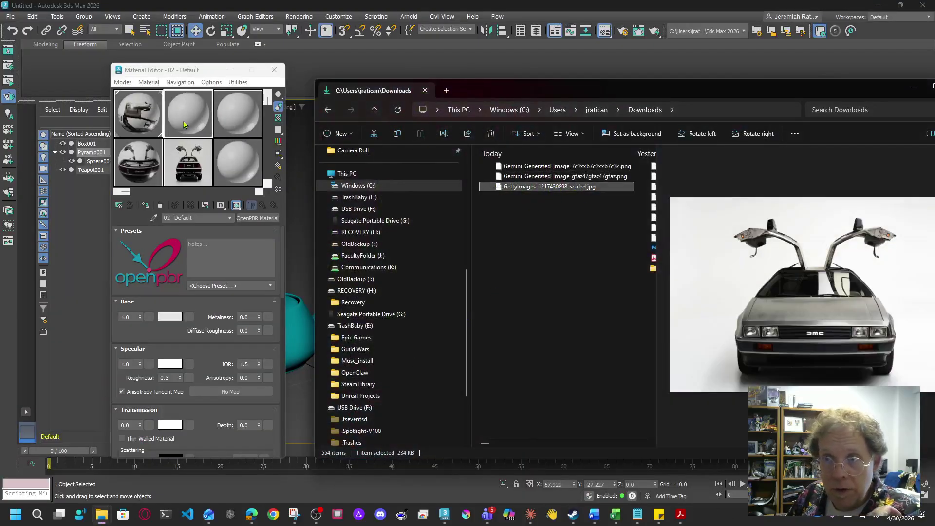
left_click(912, 87)
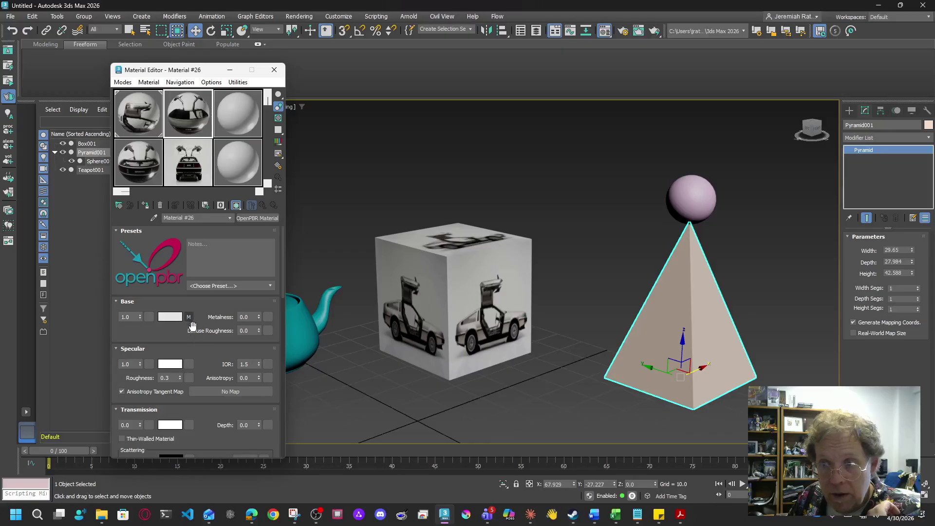
Open the front-view car material's base color map and view its full bitmap image, closing the preview again
left_click(189, 317)
left_click(204, 340)
left_click(249, 377)
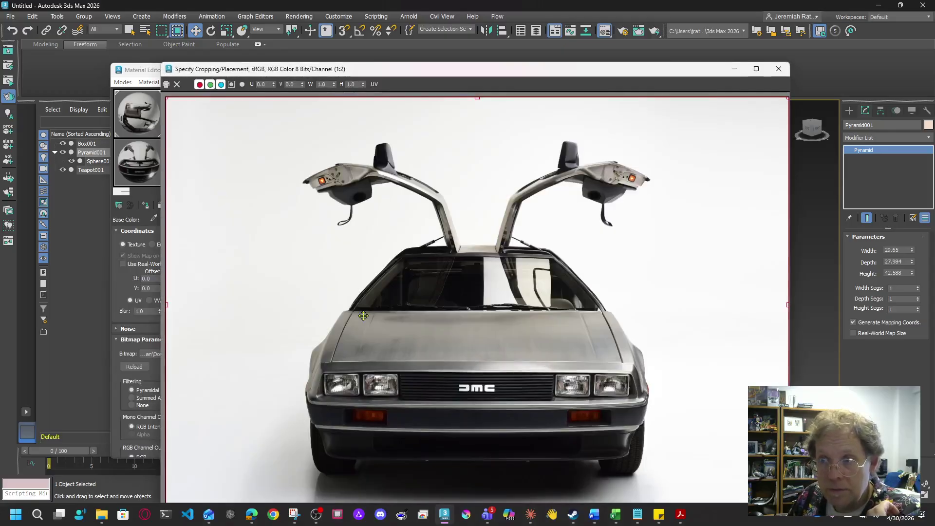
left_click(778, 69)
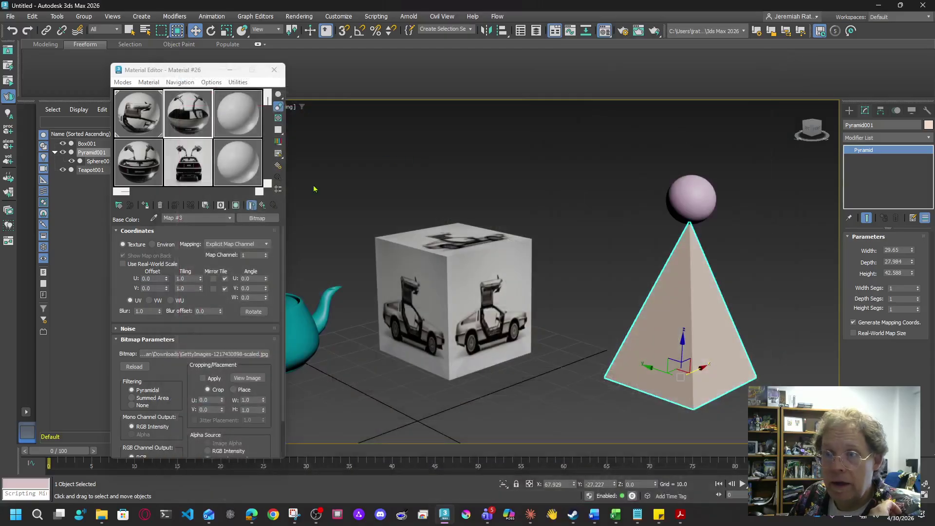
Return to the front-view car material's top level and compare the bare rear-view map's settings with the rear-view car material's
left_click(262, 205)
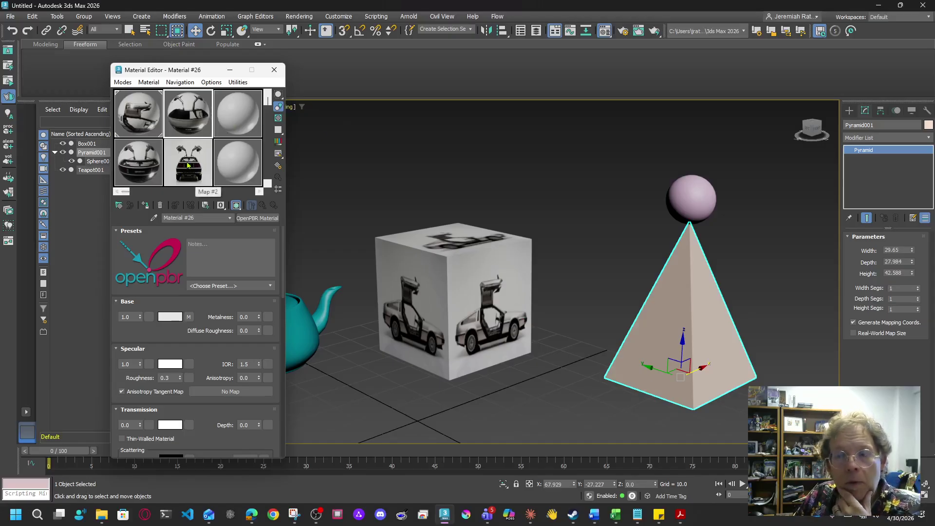
left_click(201, 173)
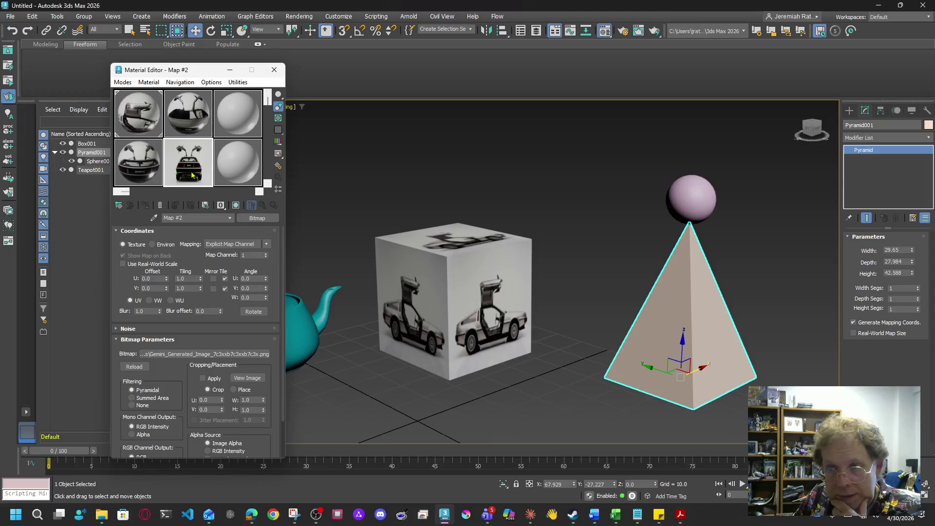
left_click(147, 166)
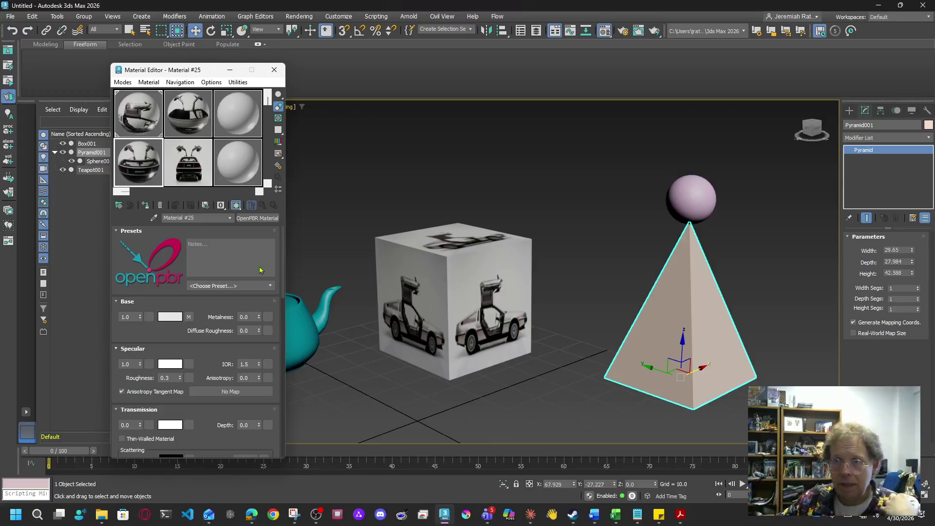
Start importing a model file and set the import location to the Downloads folder
left_click(10, 16)
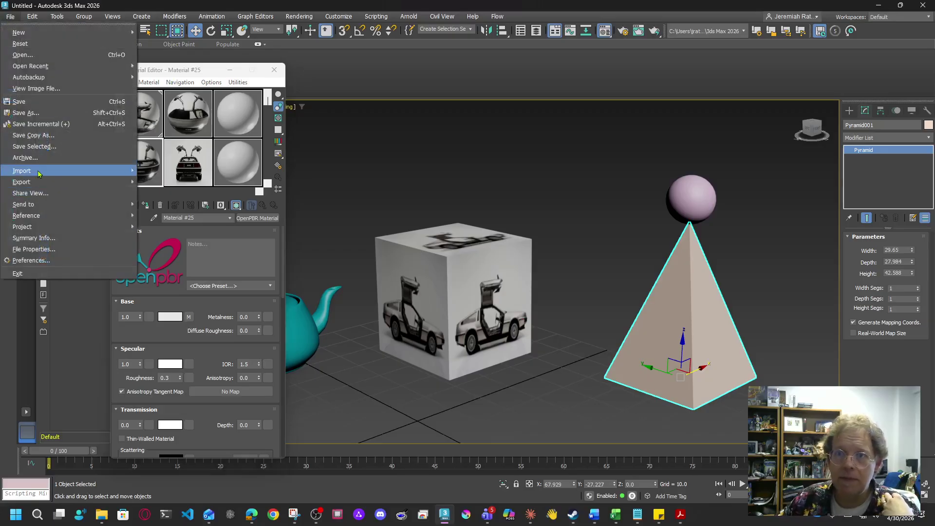
mouse_move(40, 172)
left_click(190, 170)
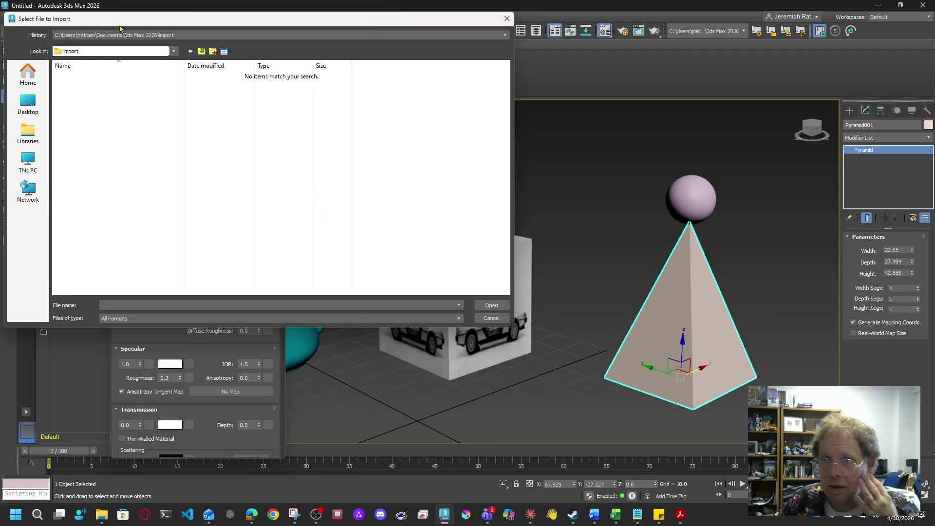
left_click(136, 33)
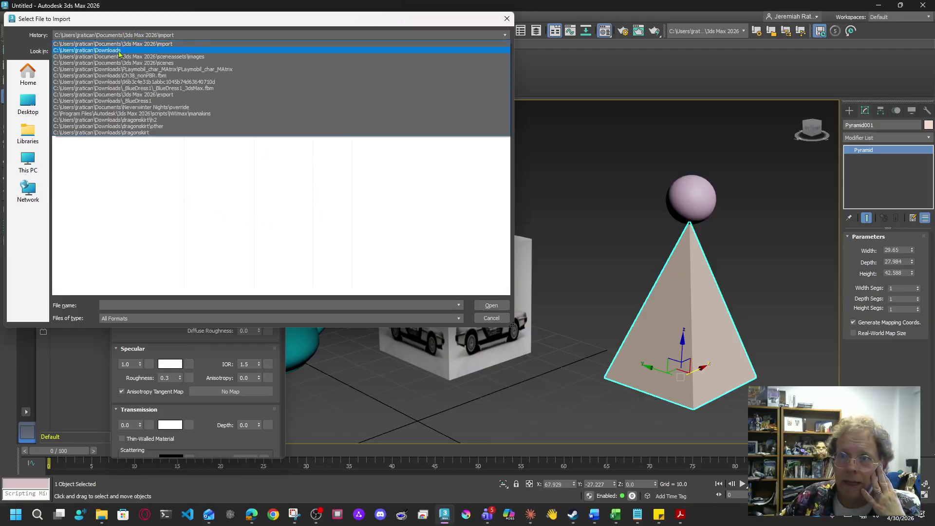
left_click(122, 50)
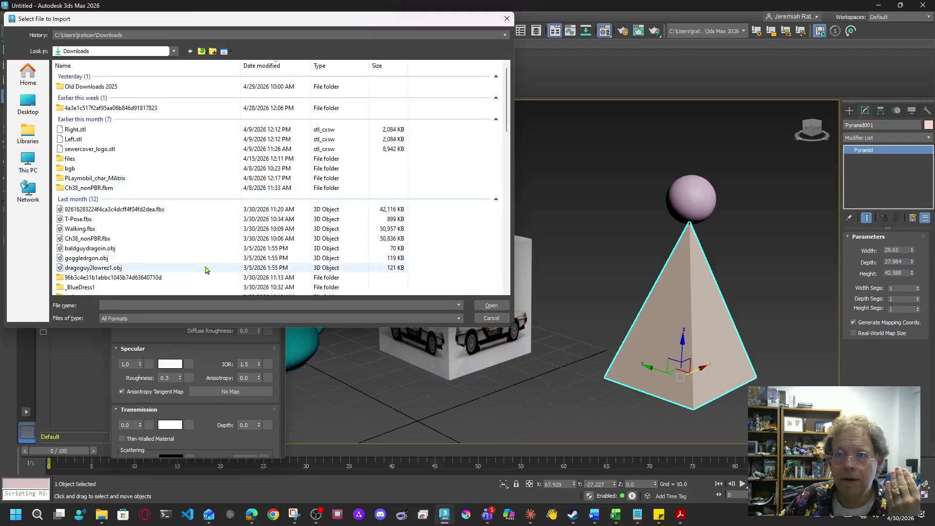
Find the thiefhead folder in Downloads and open it
scroll(204, 232, "down", 4)
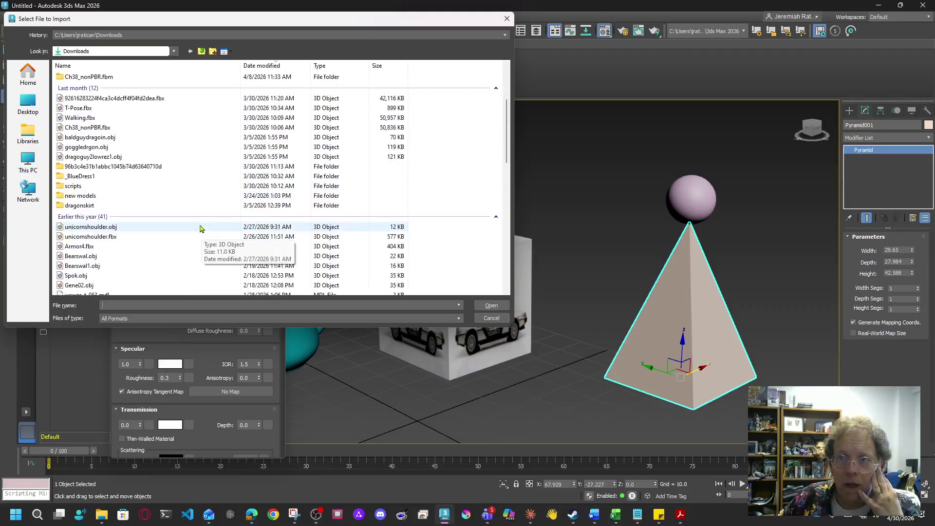
scroll(199, 225, "down", 5)
scroll(198, 222, "up", 4)
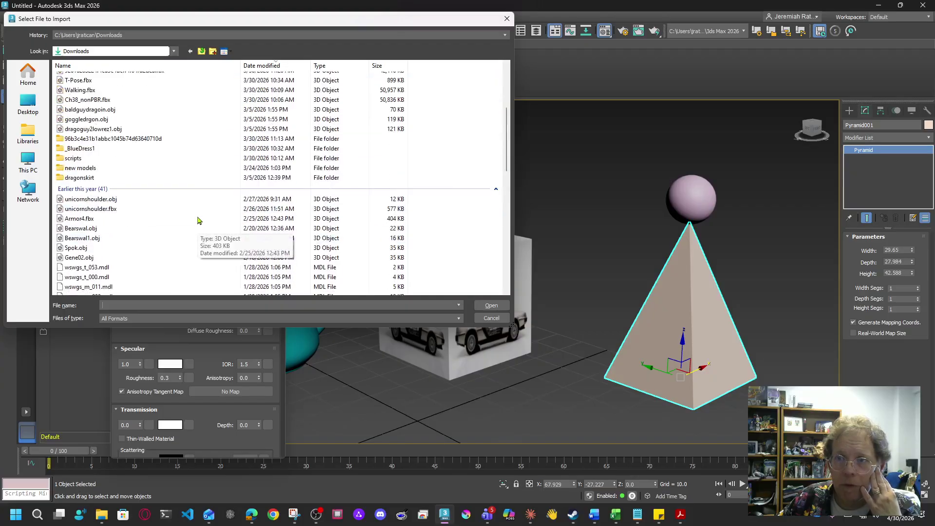
scroll(201, 219, "down", 6)
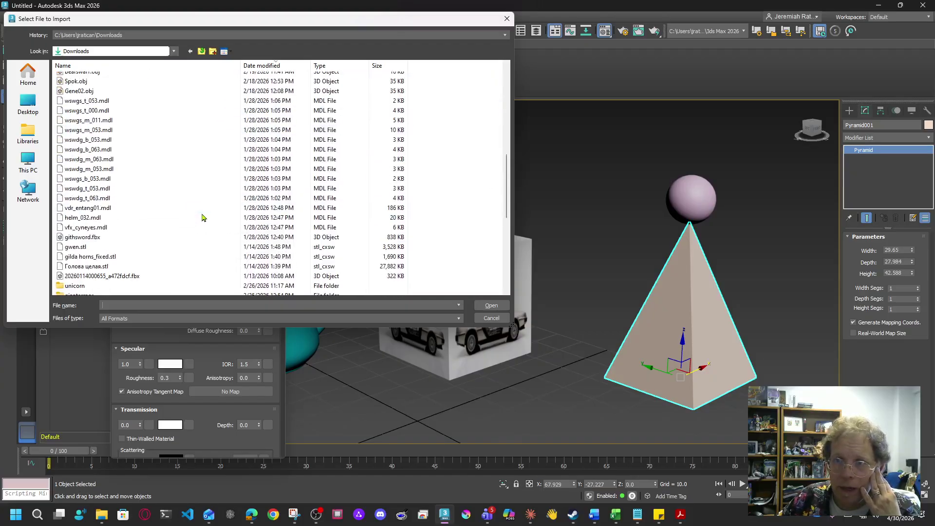
scroll(201, 219, "up", 3)
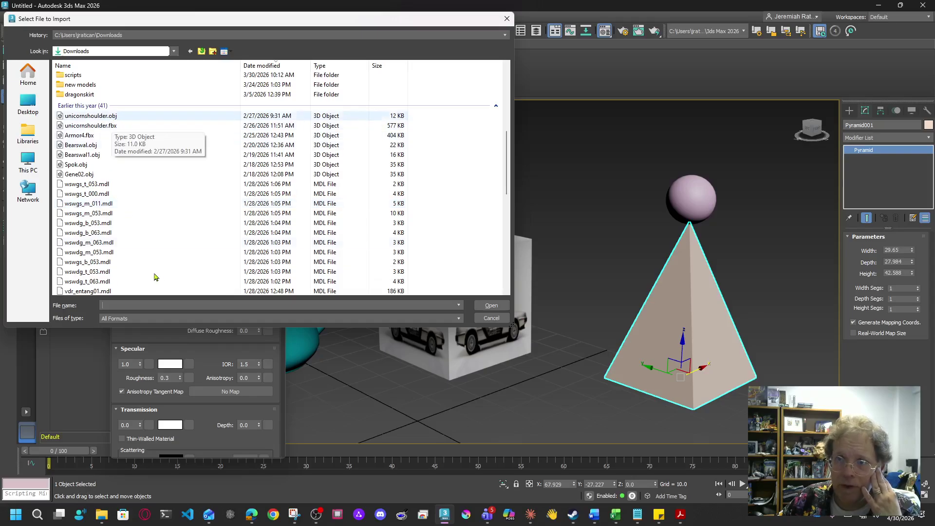
scroll(153, 258, "down", 10)
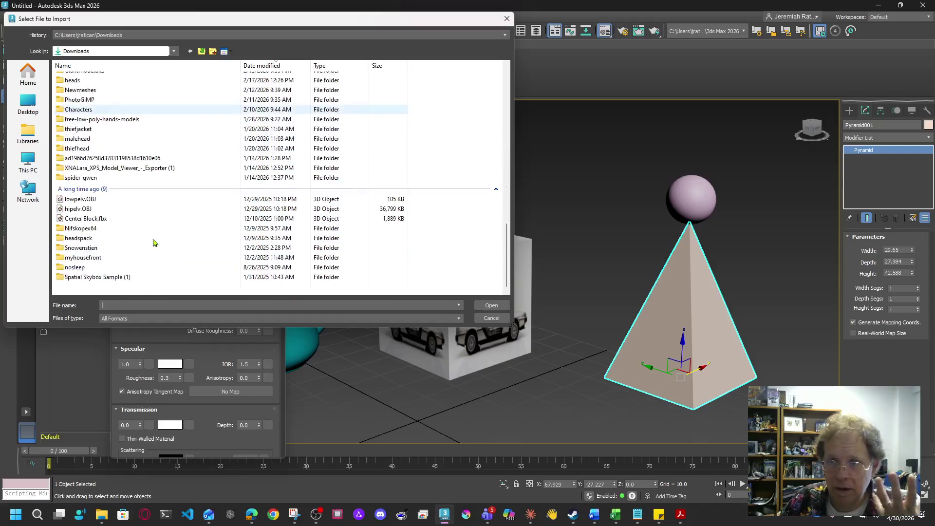
scroll(161, 231, "up", 8)
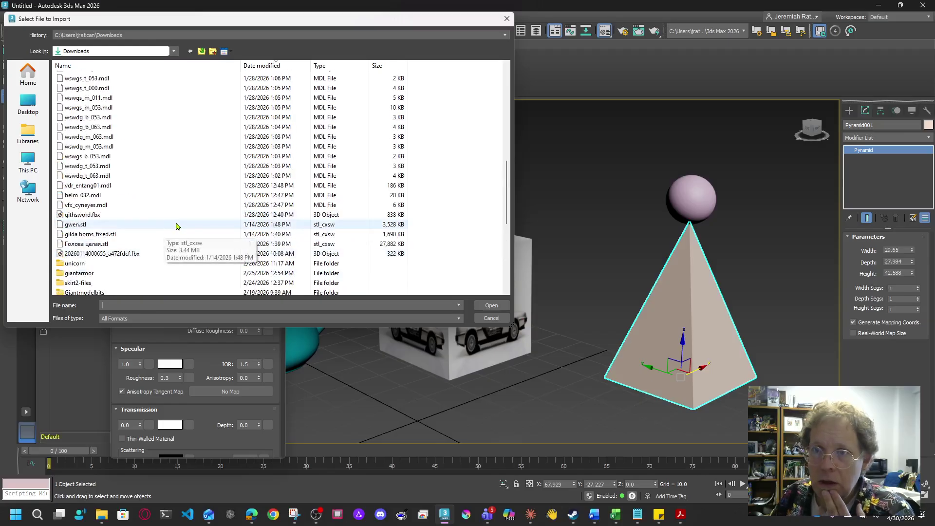
scroll(181, 236, "down", 5)
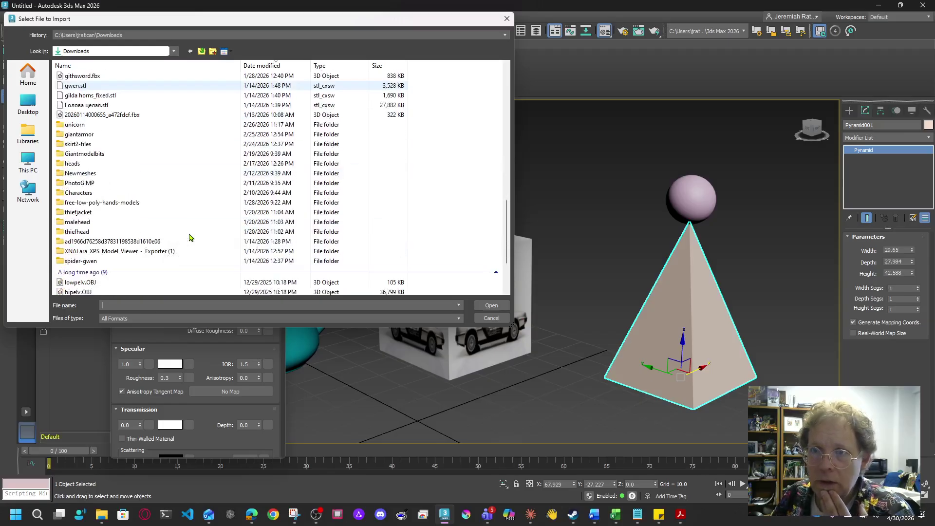
scroll(190, 237, "down", 3)
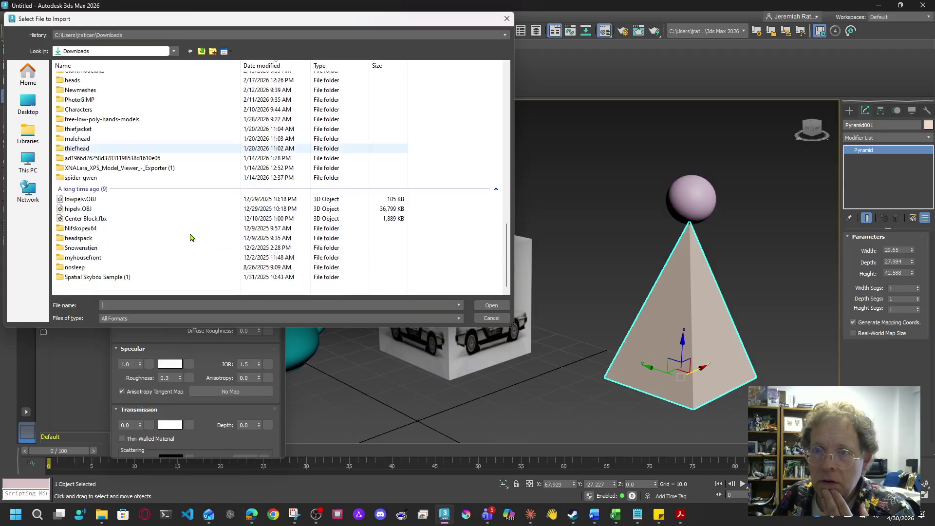
double_click(75, 148)
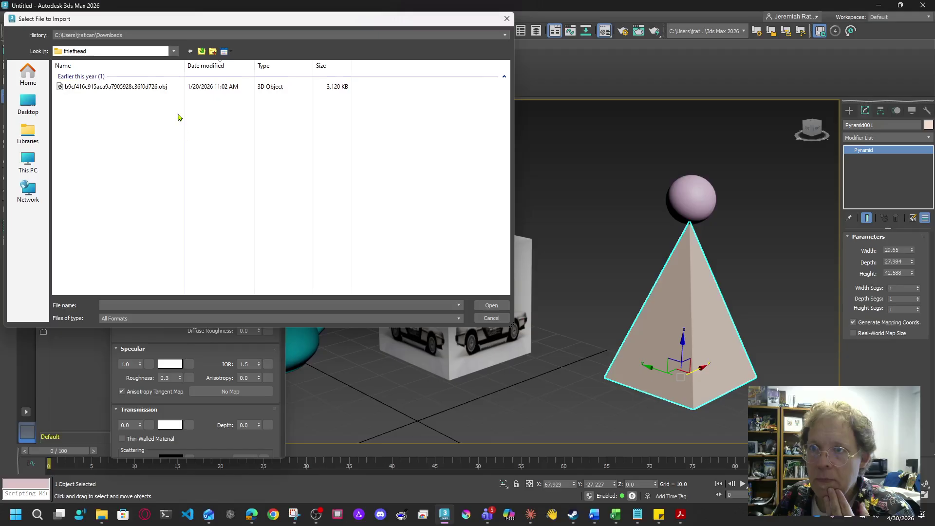
Import the OBJ file from the thiefhead folder into the scene, keeping the offered OBJ import options
left_click(122, 86)
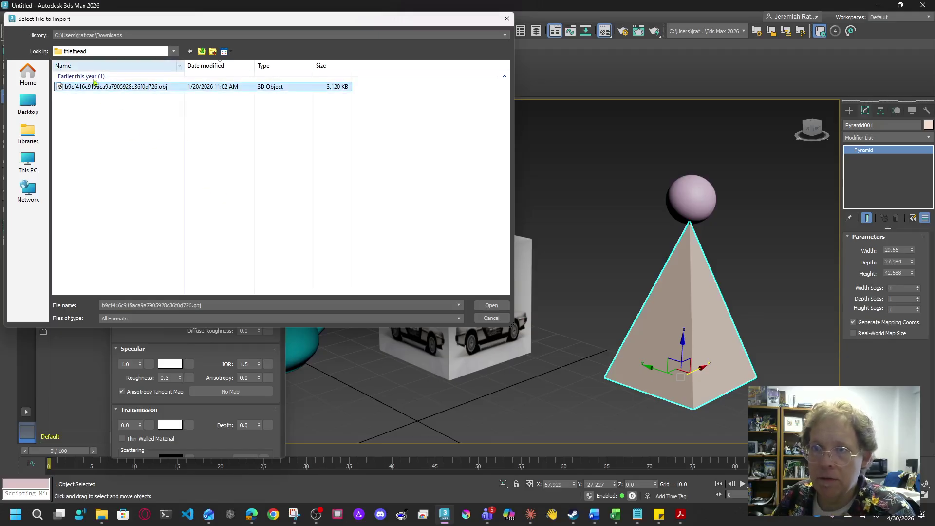
left_click(490, 304)
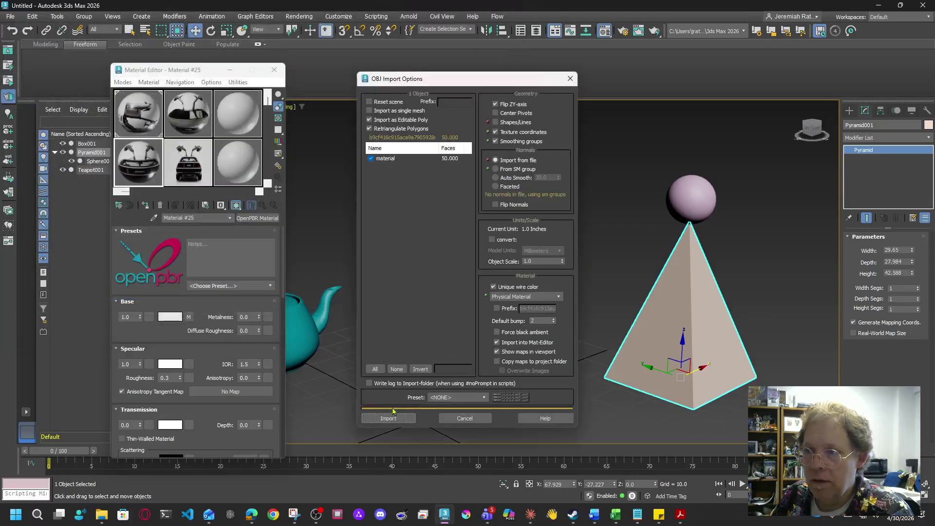
left_click(392, 411)
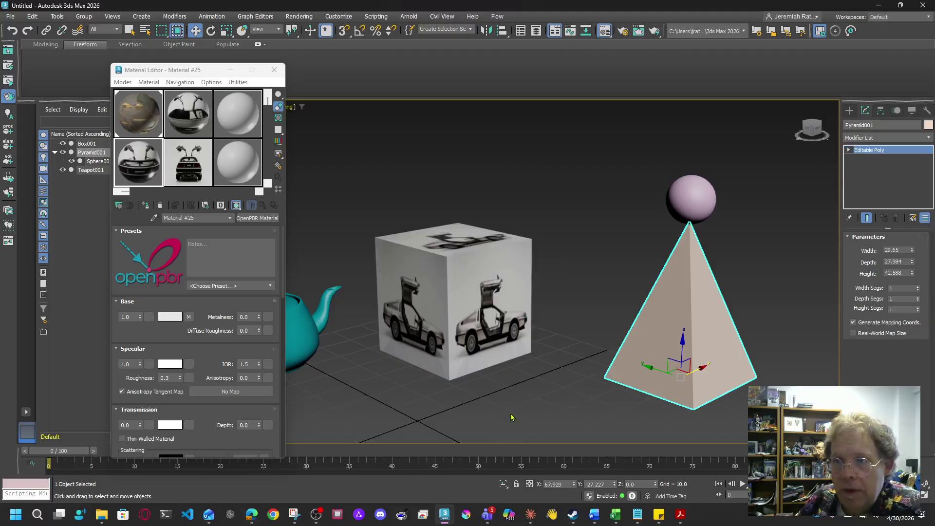
Scale the tiny imported head uniformly up to about 3291 percent and return to the Move tool
scroll(472, 392, "down", 3)
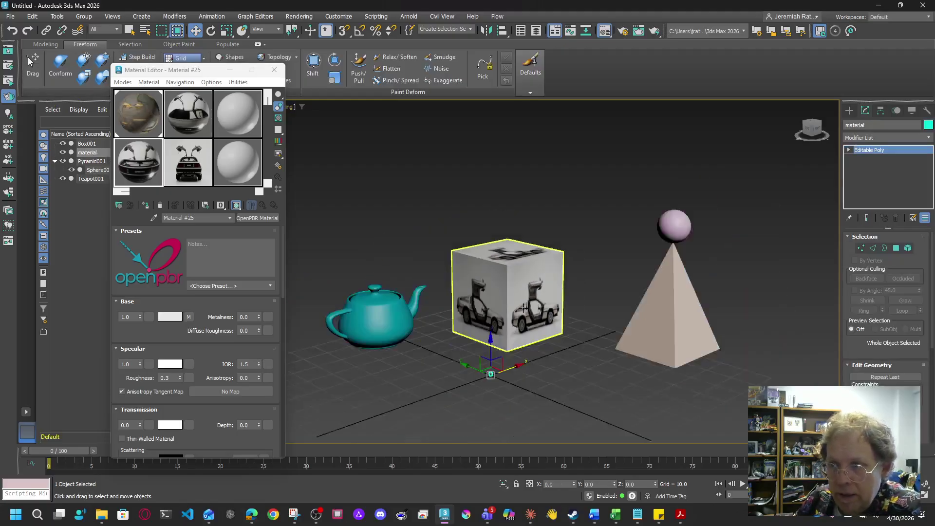
scroll(533, 349, "up", 8)
middle_click_drag(478, 245, 517, 367)
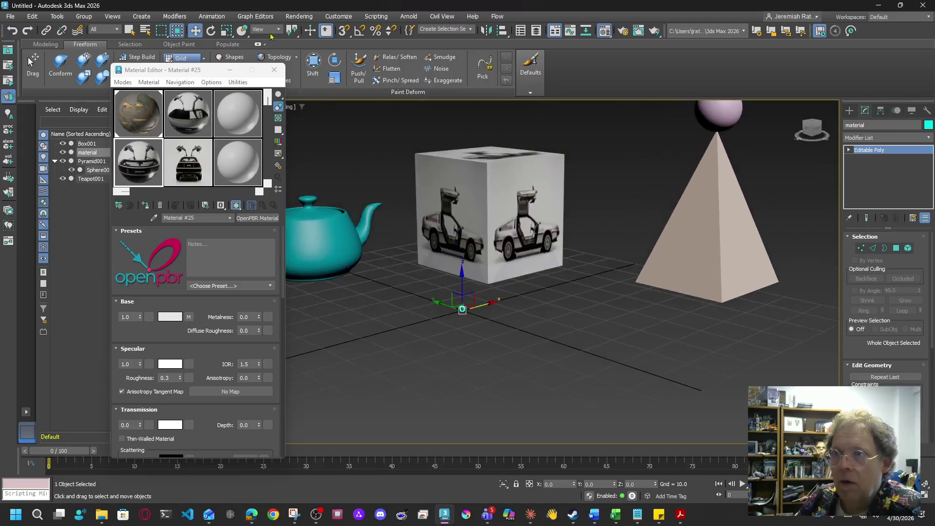
left_click(227, 30)
left_click_drag(460, 299, 678, 146)
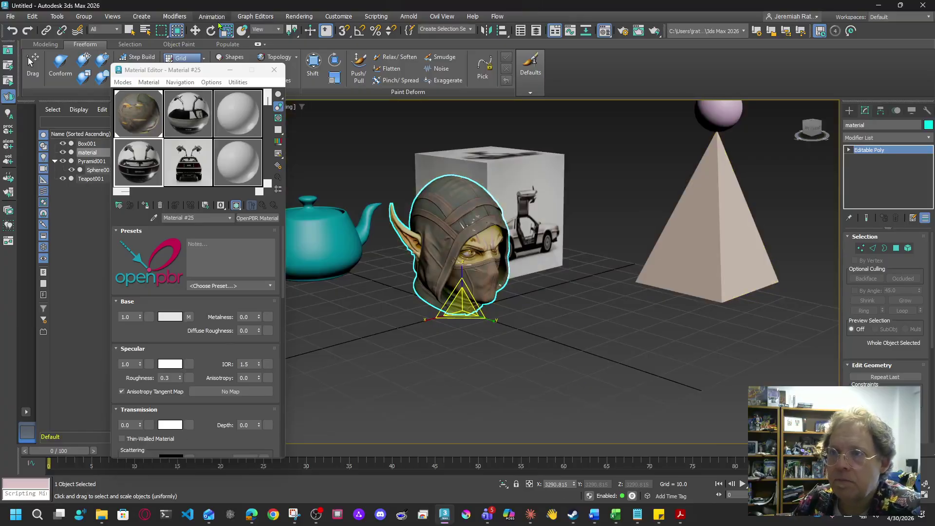
left_click(195, 30)
Deselect the head and examine its textured face from the front and up close
middle_click_drag(745, 136, 733, 166)
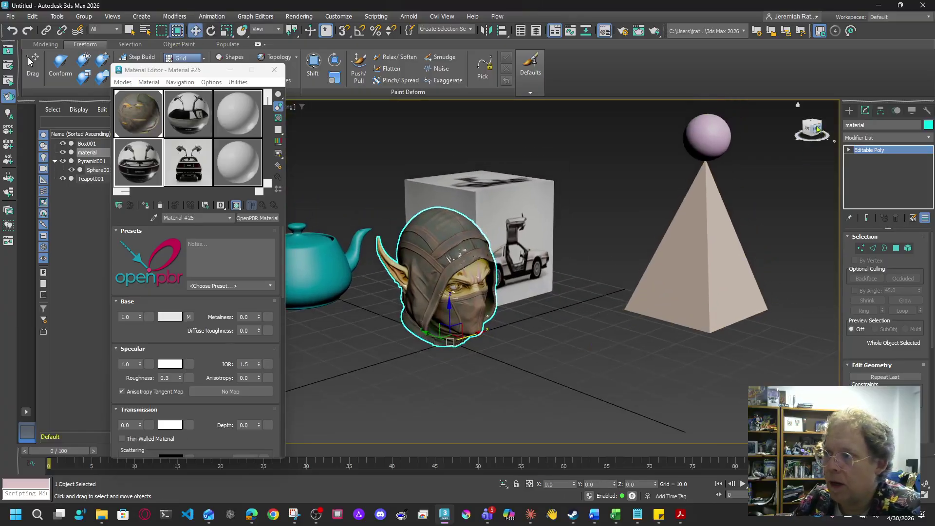
left_click_drag(818, 129, 803, 130)
left_click(458, 413)
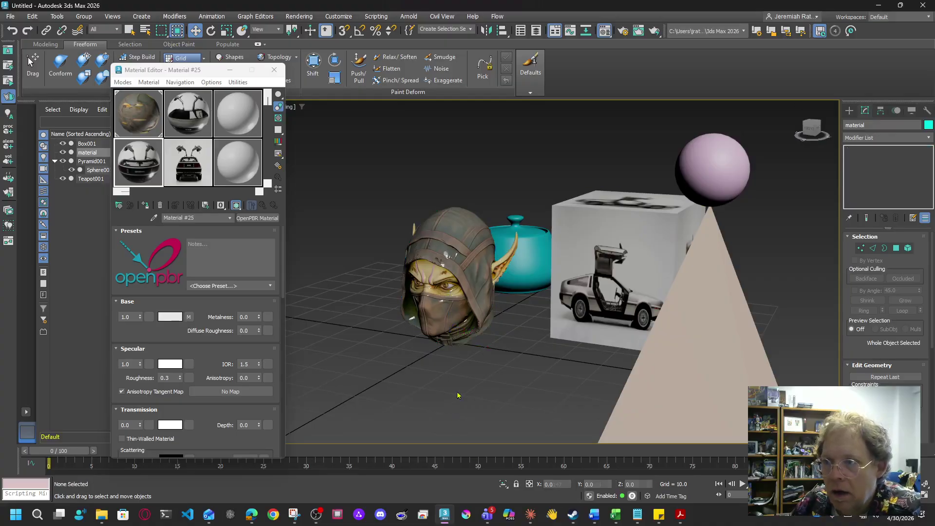
scroll(461, 292, "up", 5)
scroll(461, 292, "down", 5)
Inspect the base color bitmap of the imported head's material and return to the material's top level
left_click(136, 122)
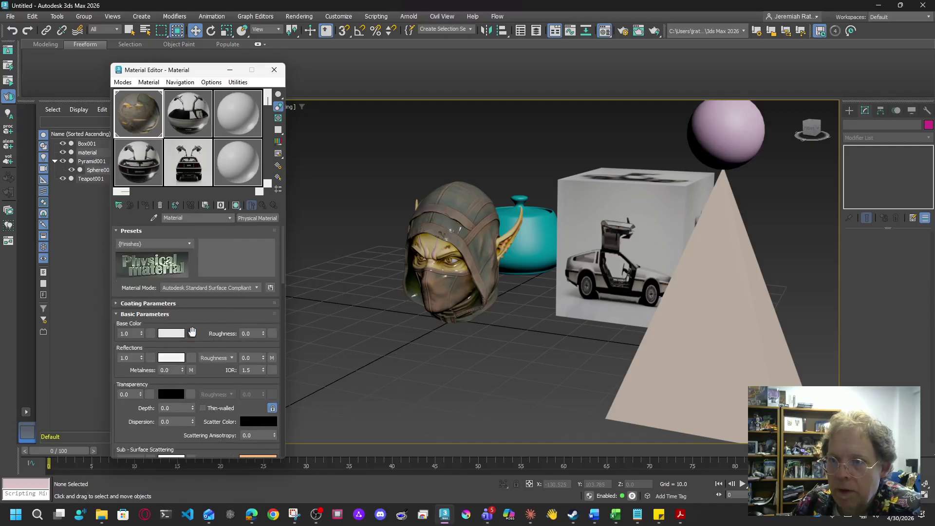
left_click(192, 333)
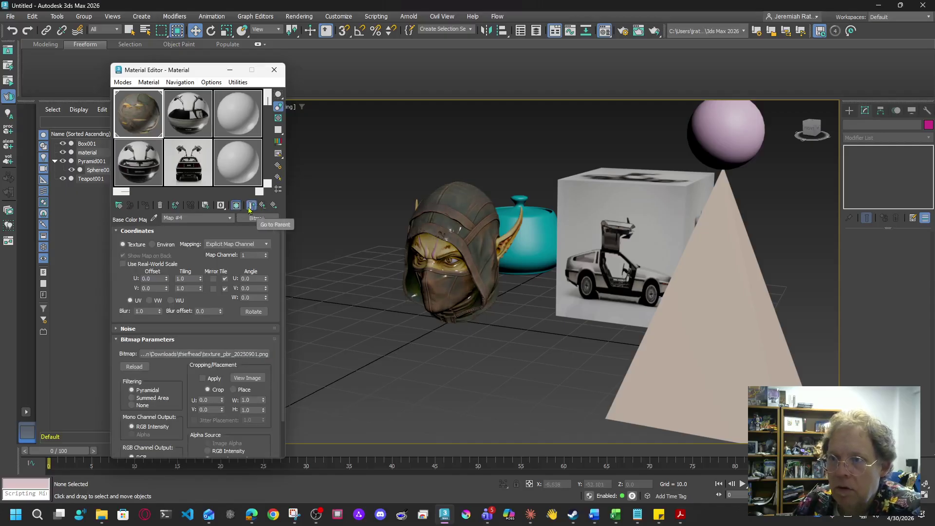
left_click(250, 206)
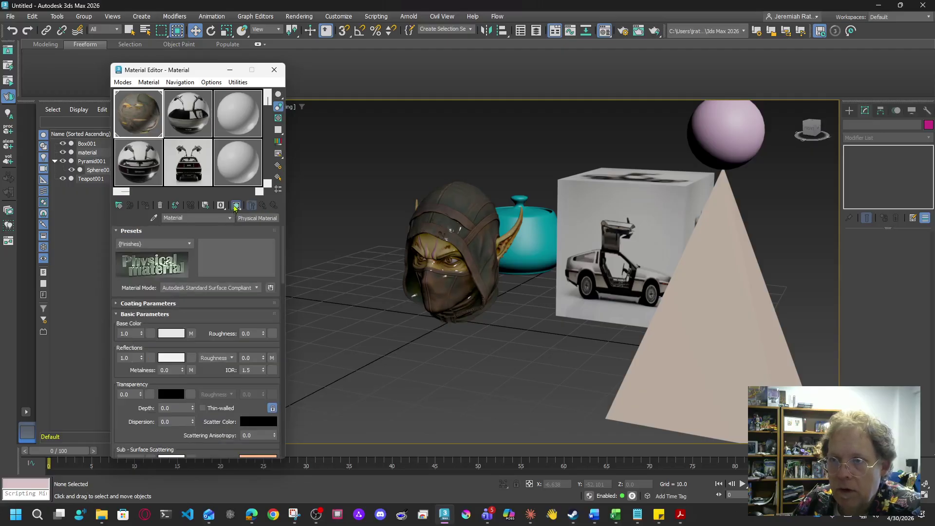
Turn off the head material's display in the viewport and examine the untextured head from several angles
left_click(236, 205)
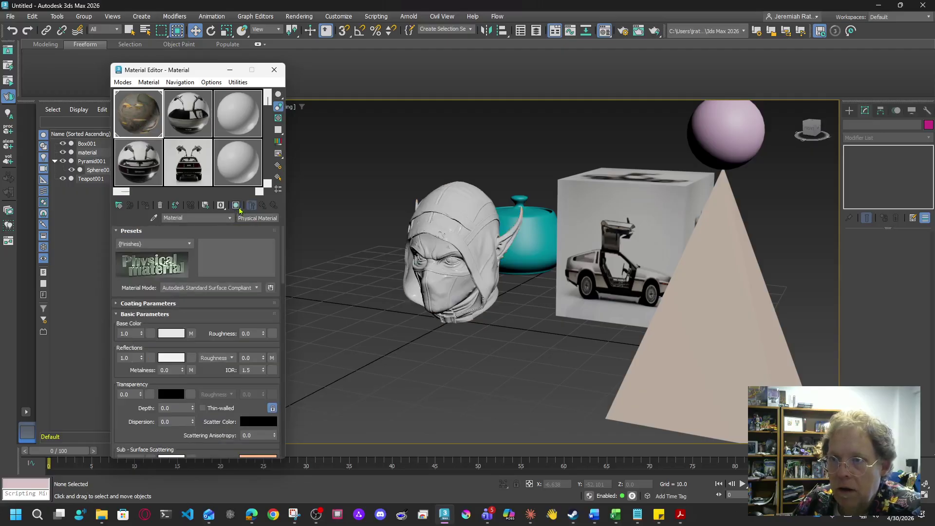
left_click(446, 354)
scroll(447, 354, "up", 5)
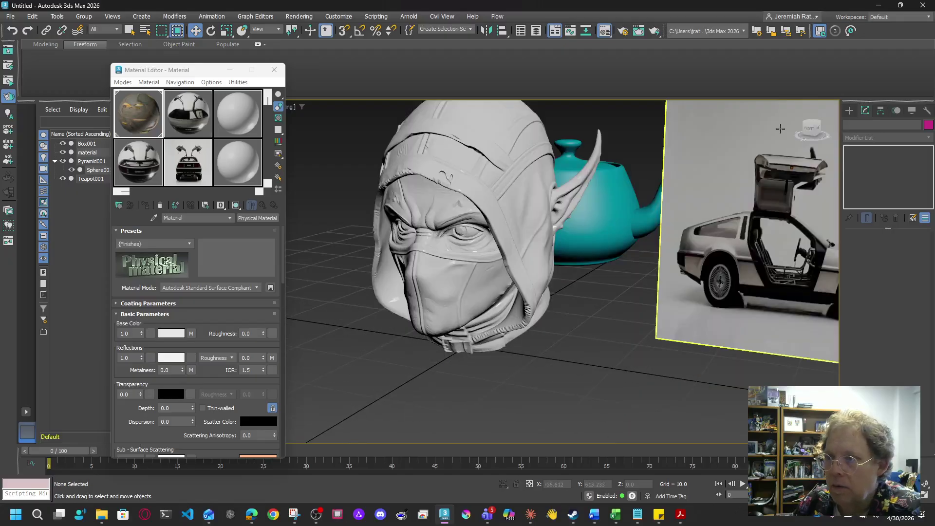
left_click_drag(816, 130, 366, 136)
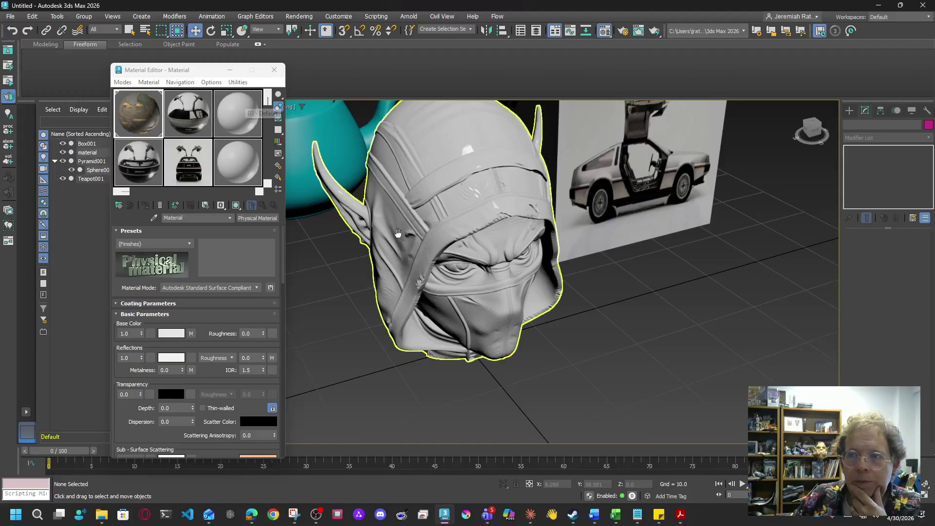
scroll(401, 226, "up", 2)
Delete the imported head from the scene and close the Material Editor
left_click(241, 122)
left_click(453, 314)
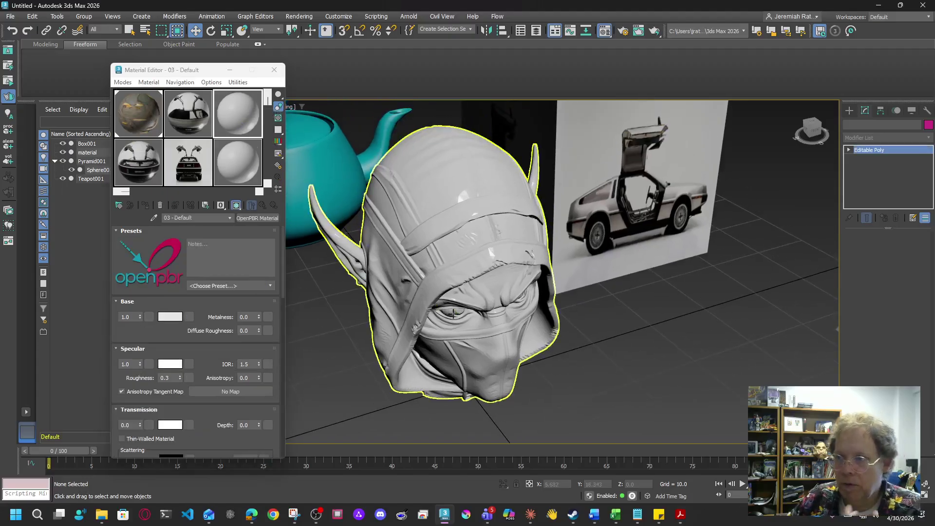
key("Delete")
left_click(132, 115)
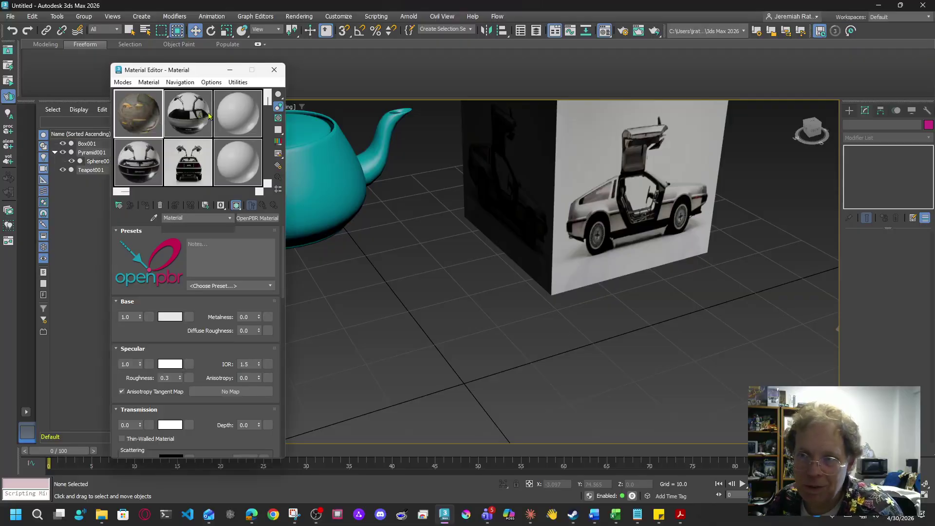
left_click(275, 71)
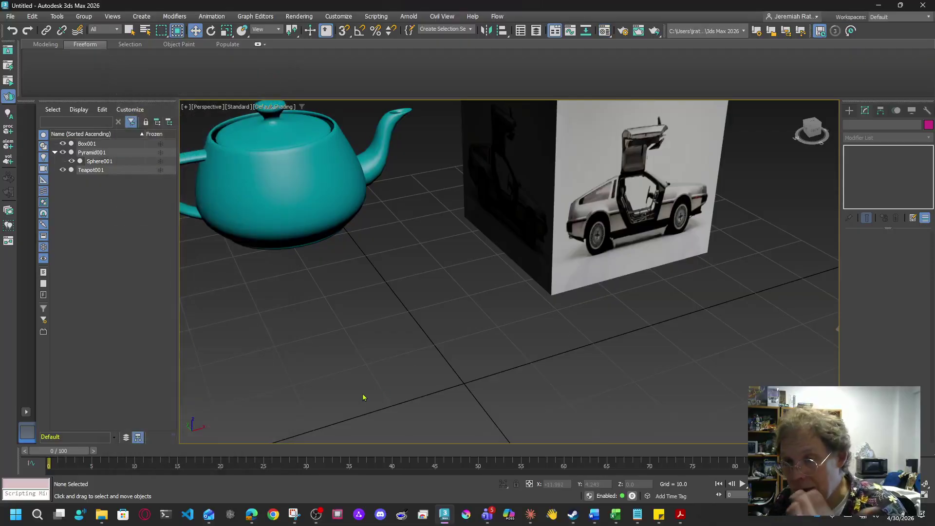
Switch to the File Explorer window showing the Downloads folder
middle_click_drag(364, 397, 317, 396)
mouse_move(102, 512)
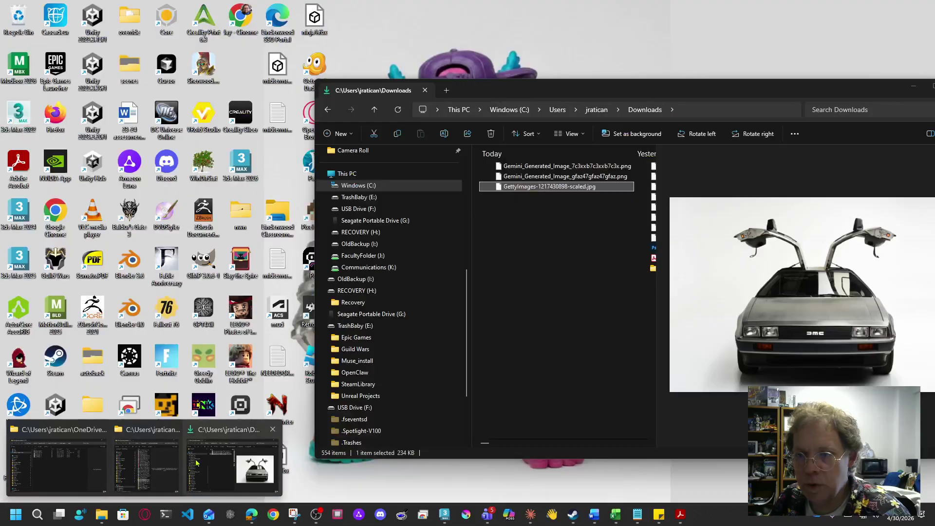
left_click(233, 462)
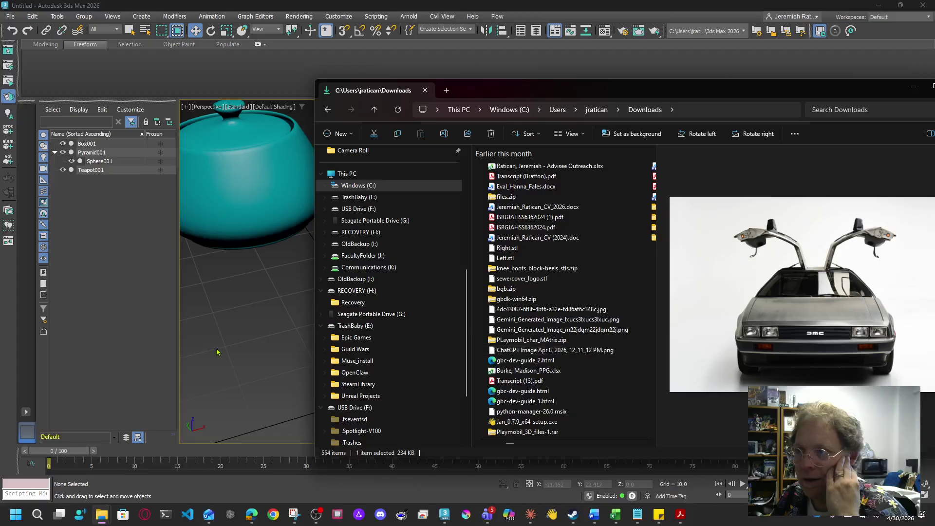
Import sewercover_logo.stl from the Downloads folder into the scene and move it along Y, clear of the teapot
left_click_drag(541, 278, 247, 325)
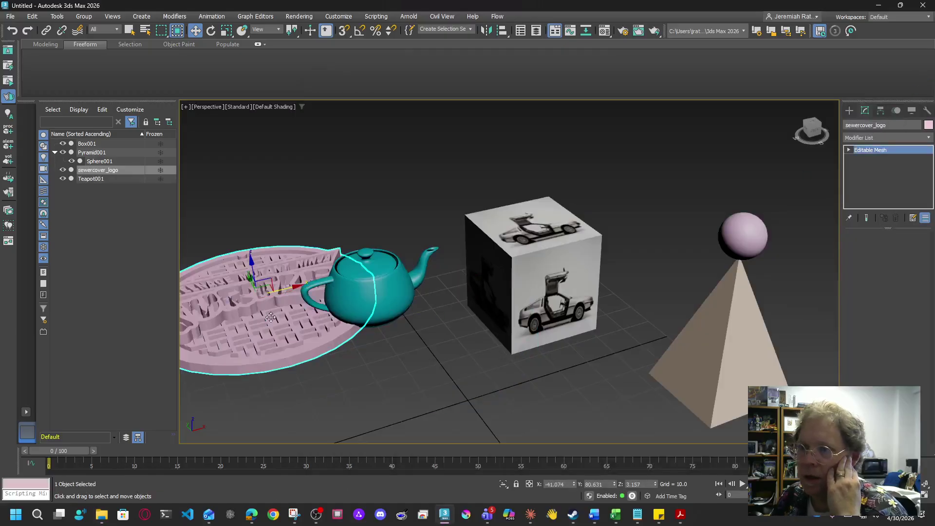
middle_click_drag(533, 320, 574, 292, "alt")
left_click(810, 124)
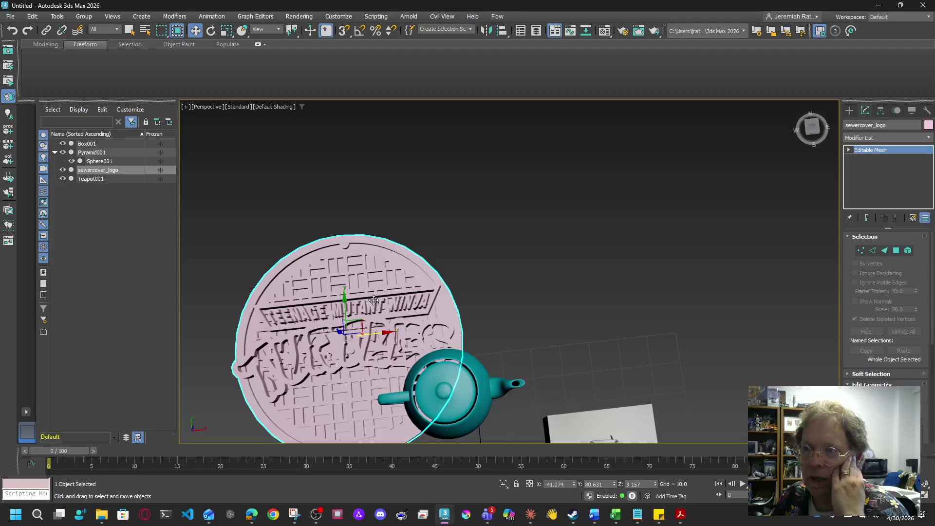
left_click(496, 303)
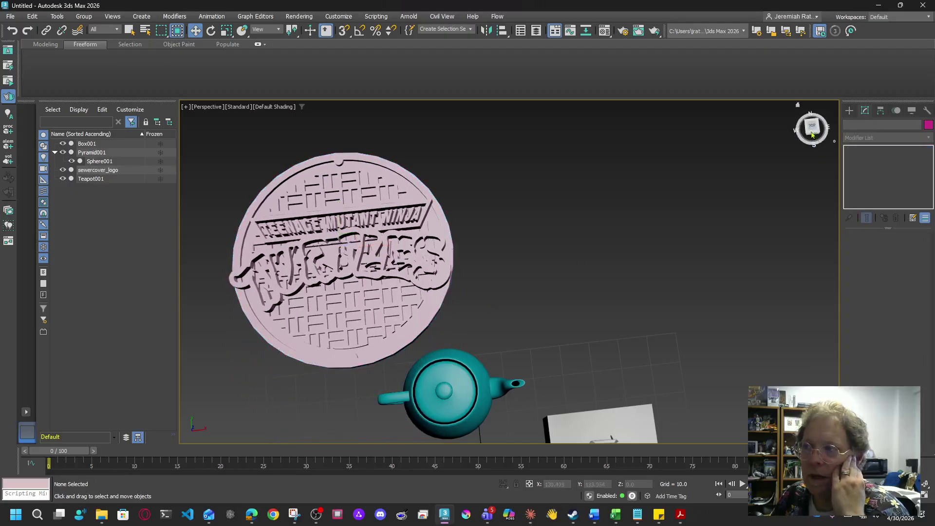
left_click(797, 105)
left_click(349, 344)
key("z")
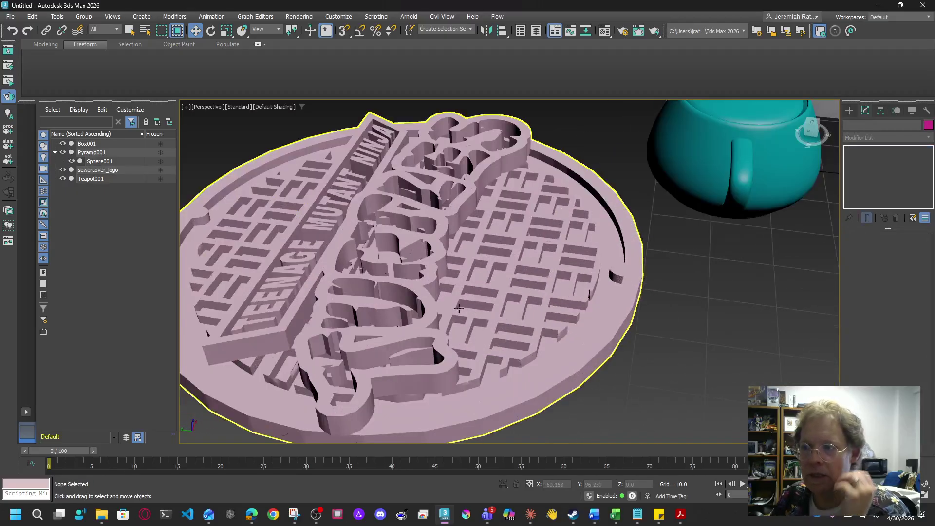
key("m")
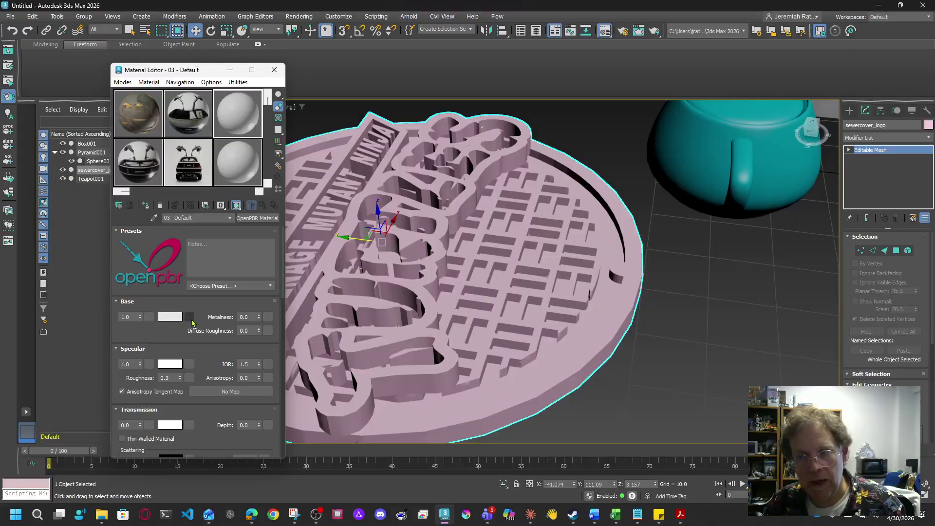
left_click(190, 317)
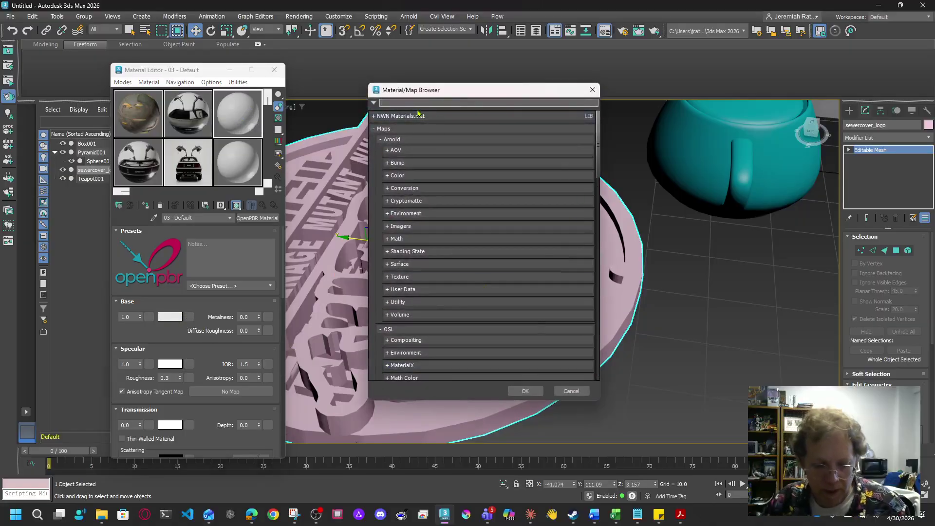
type("bitma")
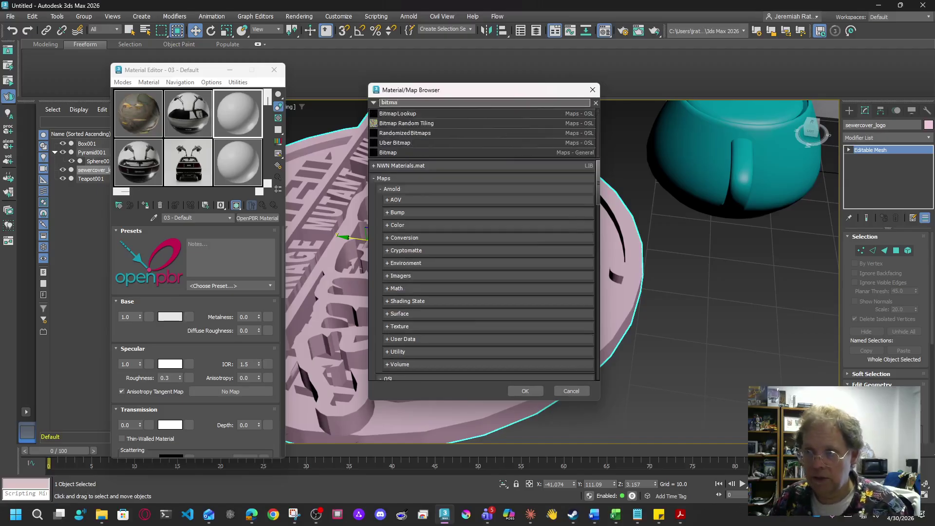
left_click(409, 153)
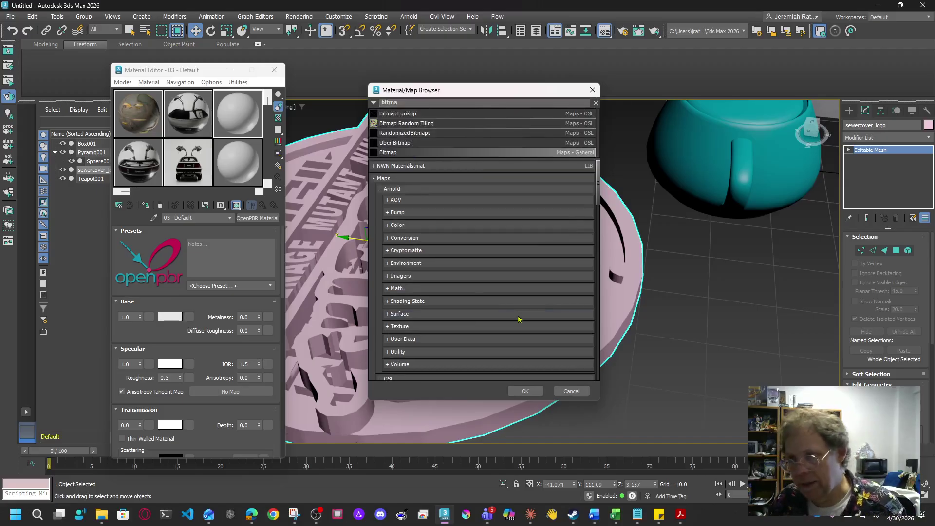
left_click(571, 390)
left_click(275, 69)
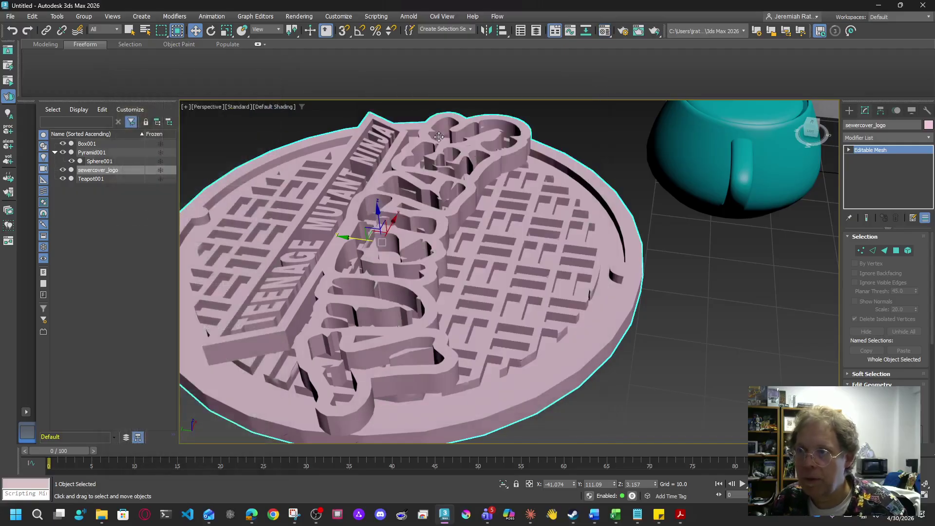
Delete the imported sewer cover from the scene and frame the remaining objects
left_click(808, 128)
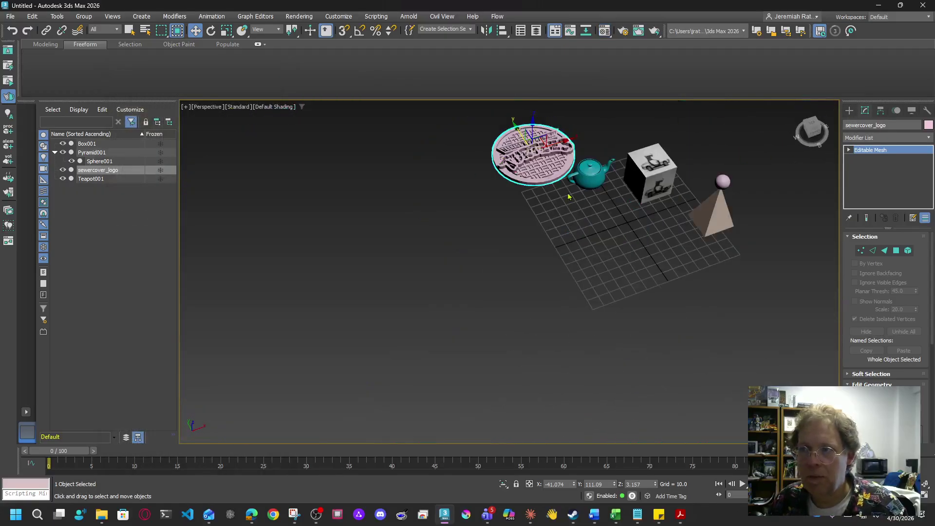
scroll(568, 196, "up", 5)
left_click(526, 177)
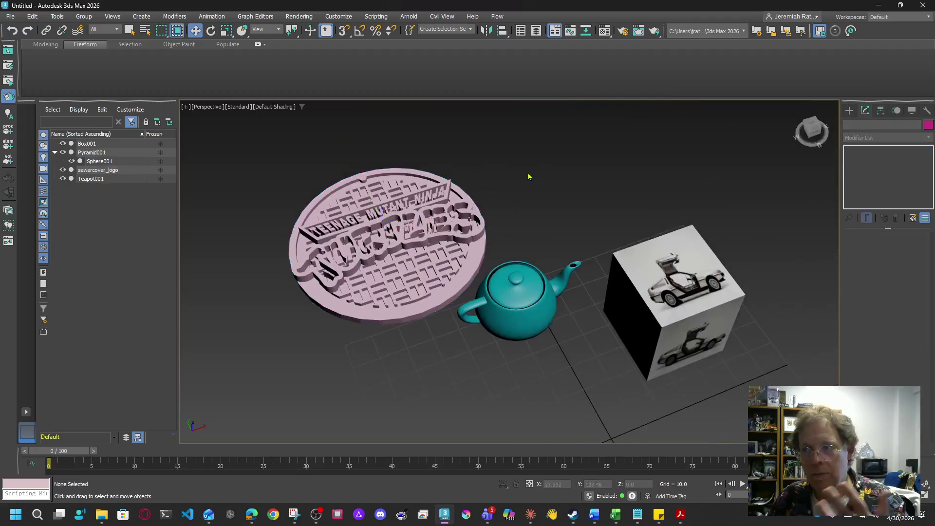
left_click(431, 260)
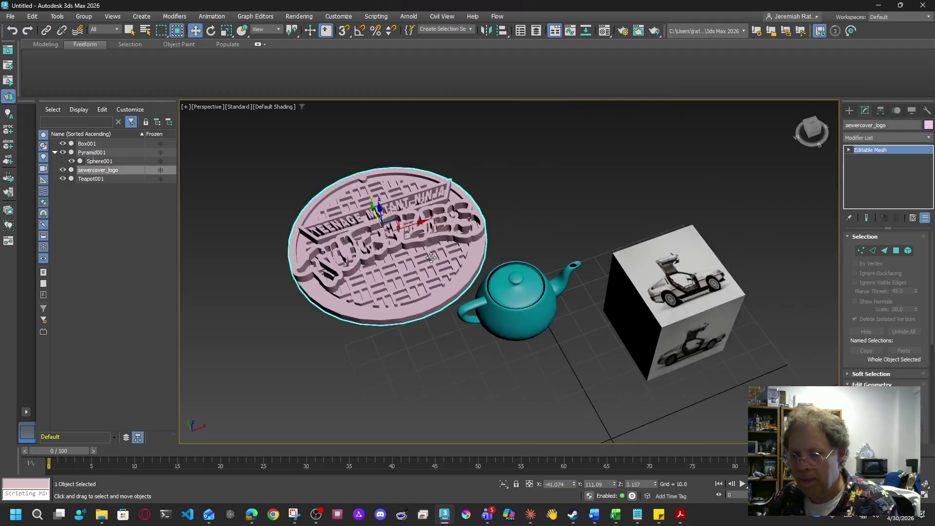
key("Delete")
middle_click_drag(501, 361, 741, 161, "alt")
key("z")
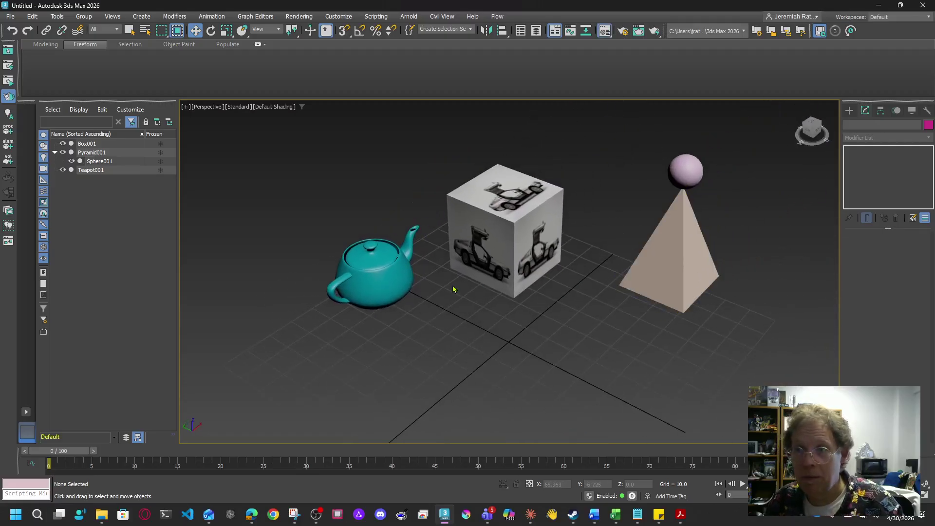
Pick the material from the textured box into the Material Editor's first sample slot
key("m")
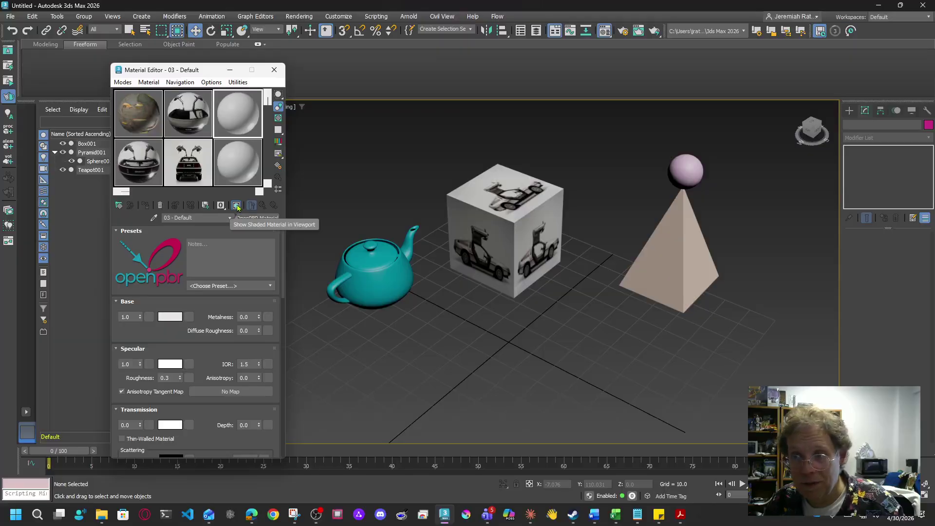
left_click(188, 108)
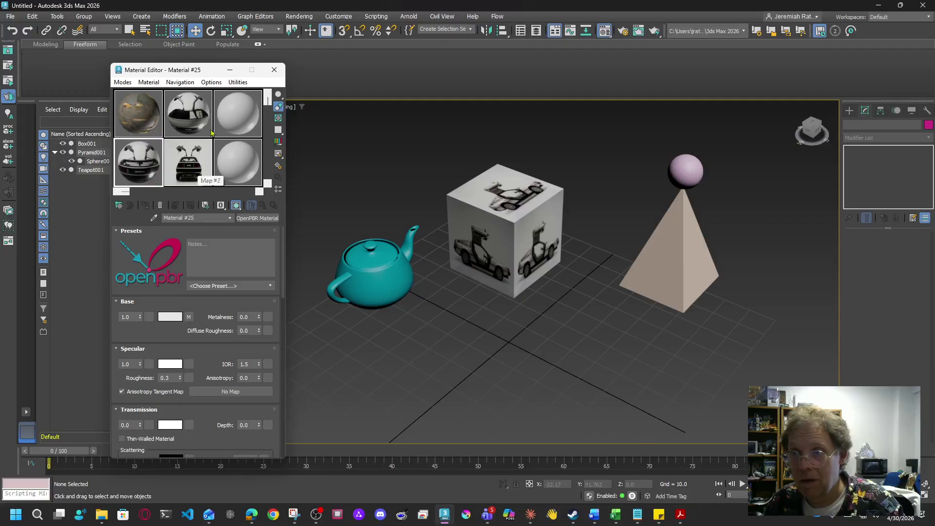
left_click(235, 126)
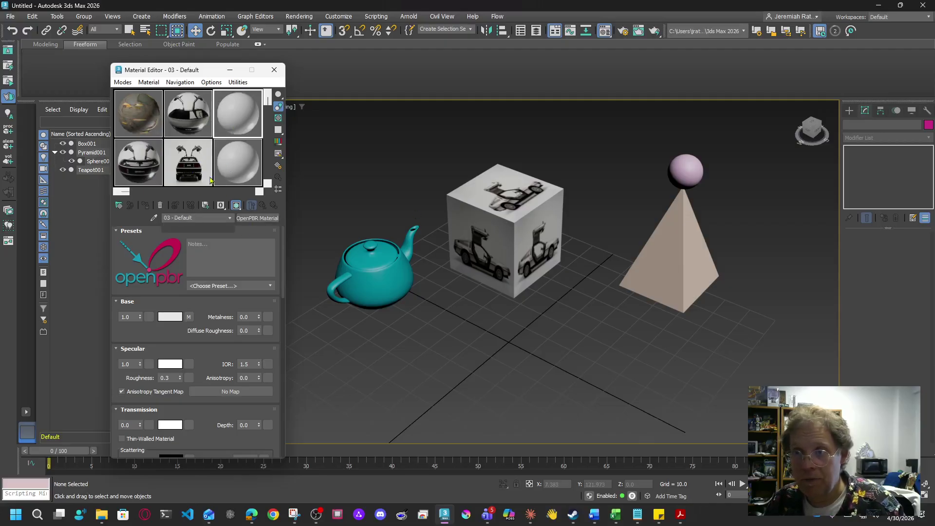
left_click(154, 218)
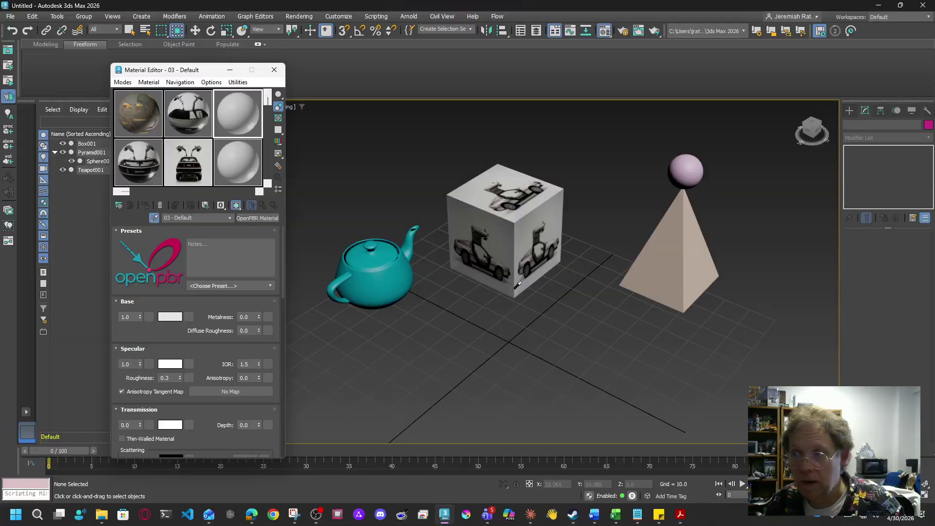
left_click(141, 119)
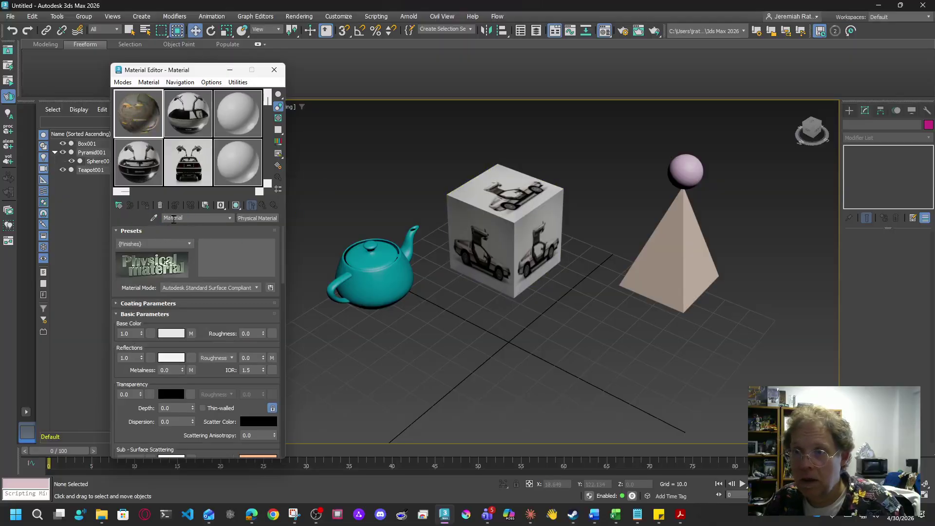
left_click(154, 218)
left_click(506, 186)
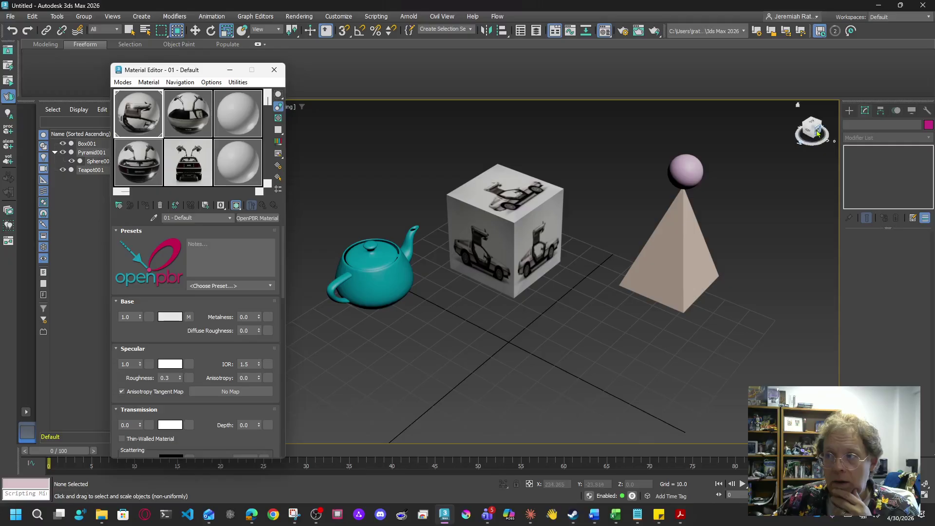
Turn the box material's shaded display in the viewport off and back on
left_click(797, 105)
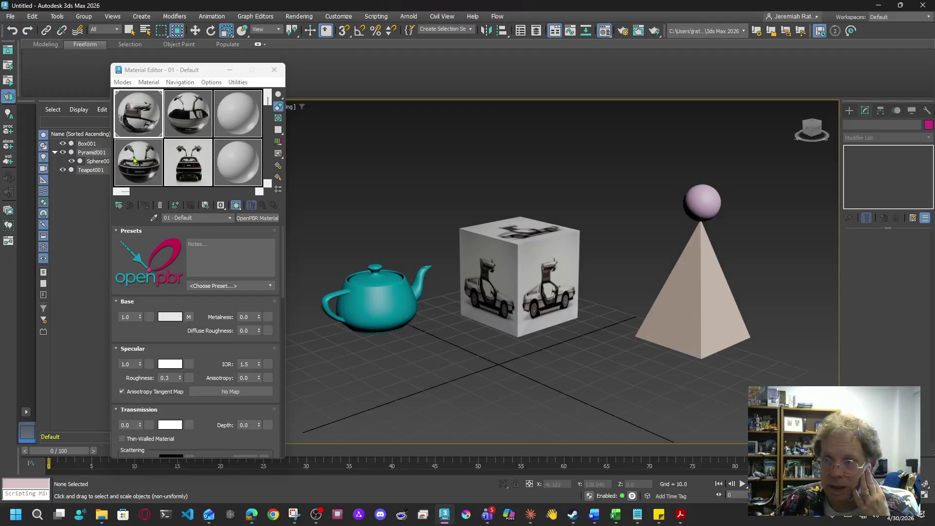
left_click(139, 128)
left_click(236, 205)
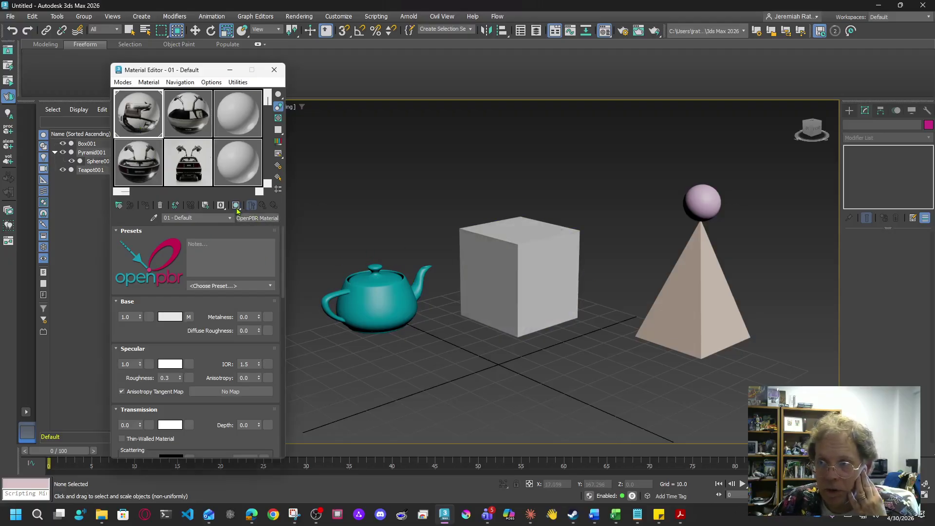
left_click(236, 206)
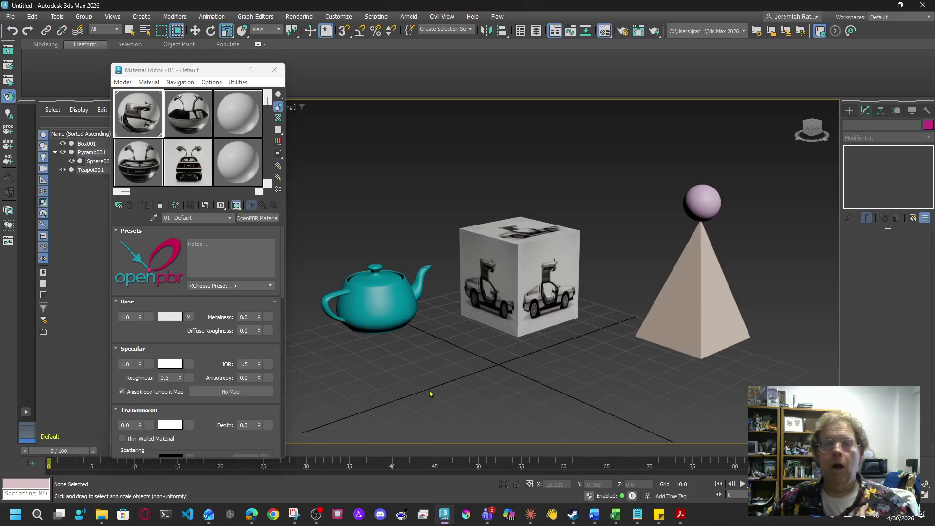